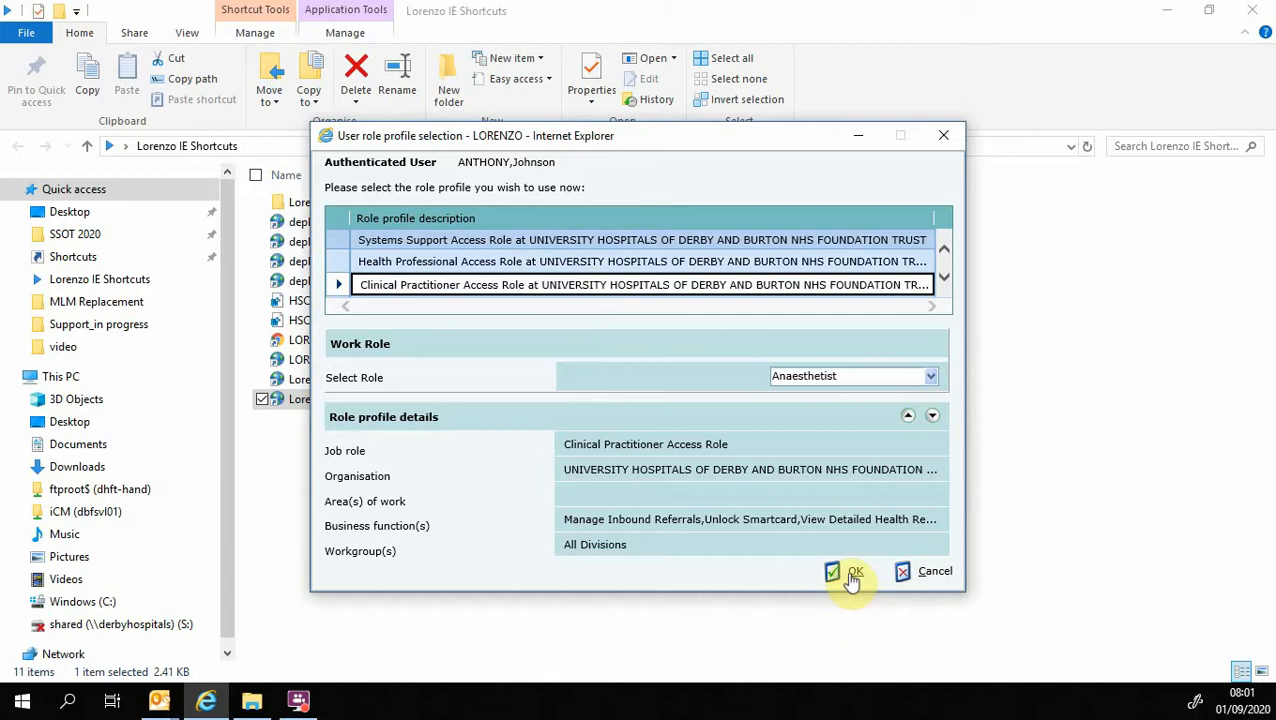
Enter the system with the Clinical Practitioner Access Role as Anaesthetist and open the Clinics work area.
{"action": "left_click", "coordinate": [848, 572]}
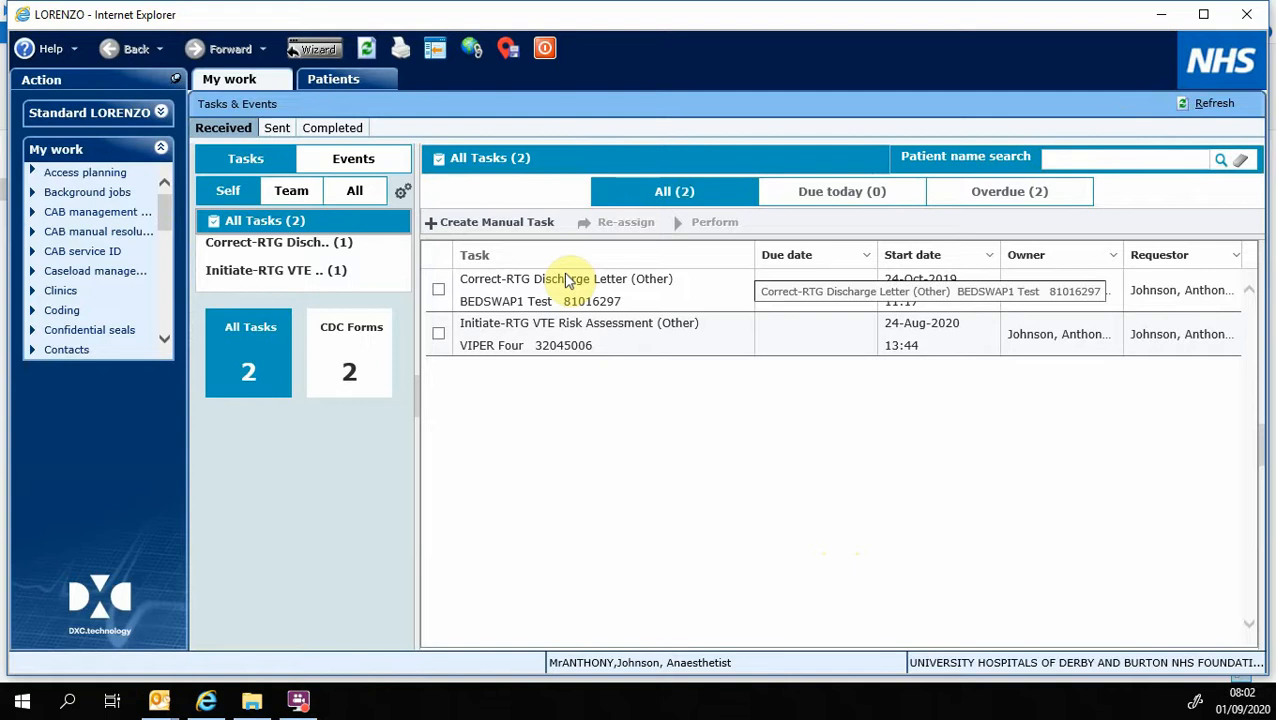
{"action": "left_click_drag", "start_coordinate": [163, 212], "coordinate": [167, 260]}
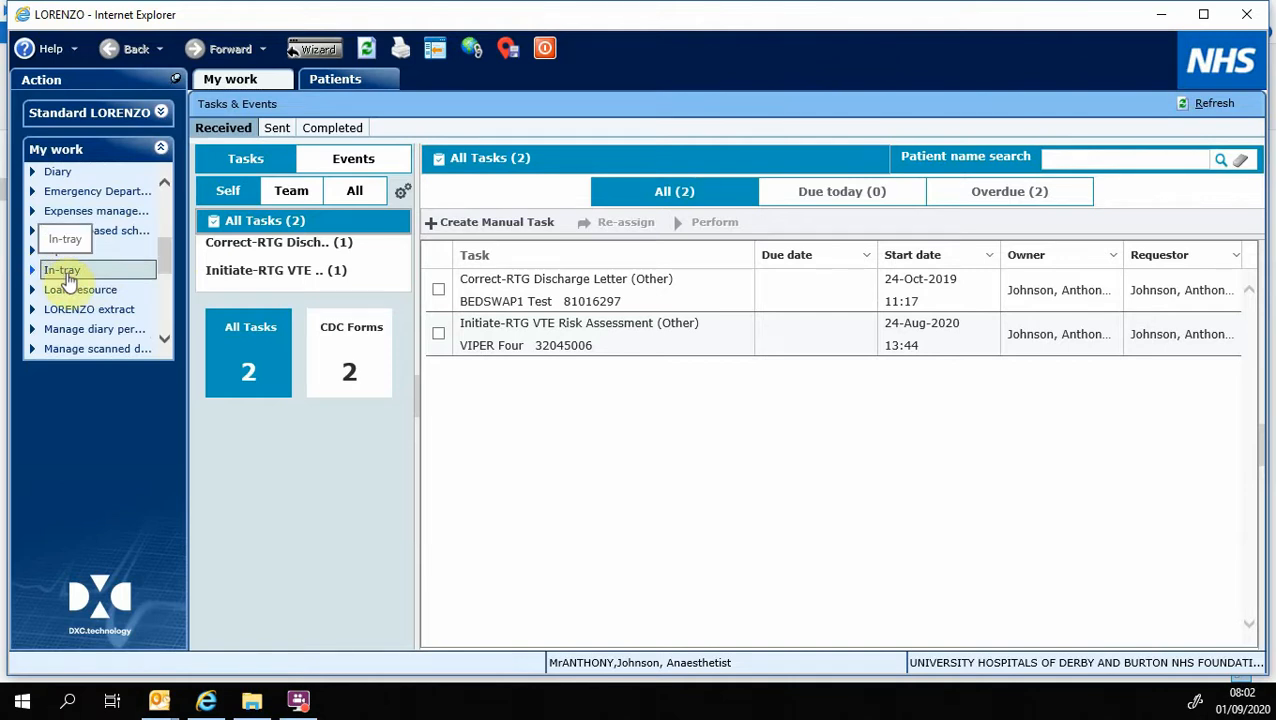
{"action": "left_click_drag", "start_coordinate": [167, 263], "coordinate": [168, 246]}
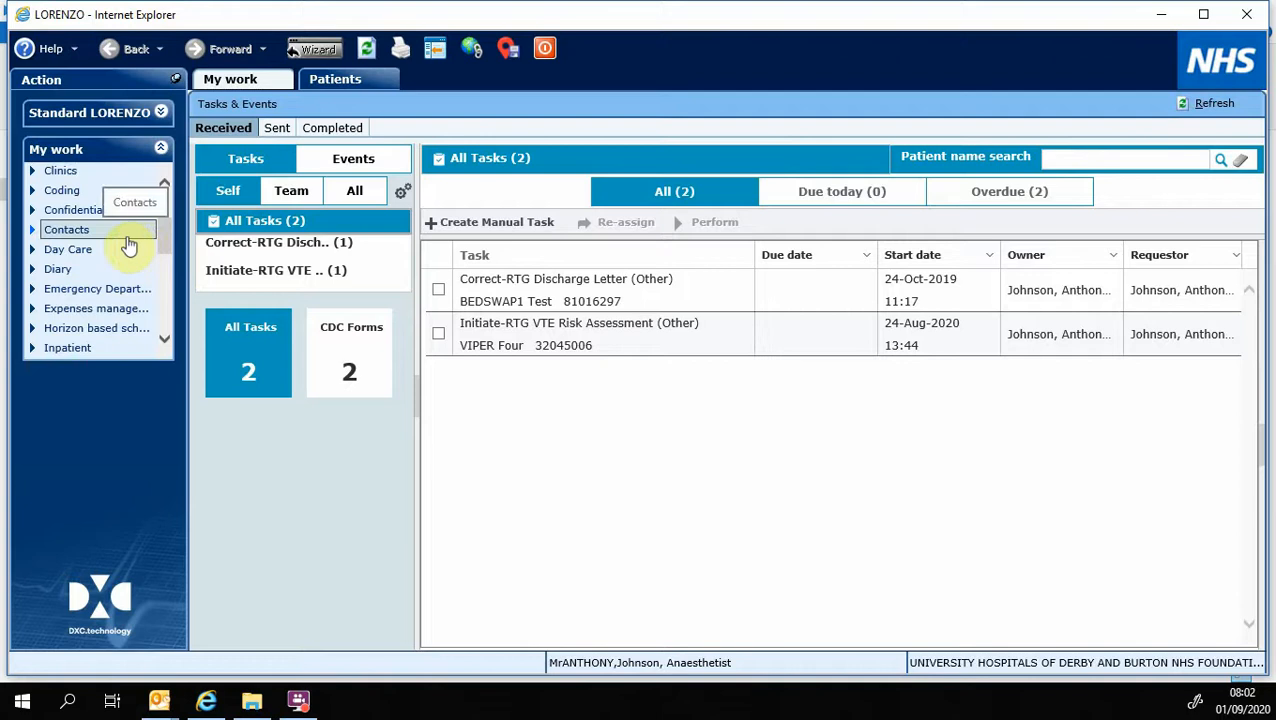
{"action": "left_click", "coordinate": [59, 174]}
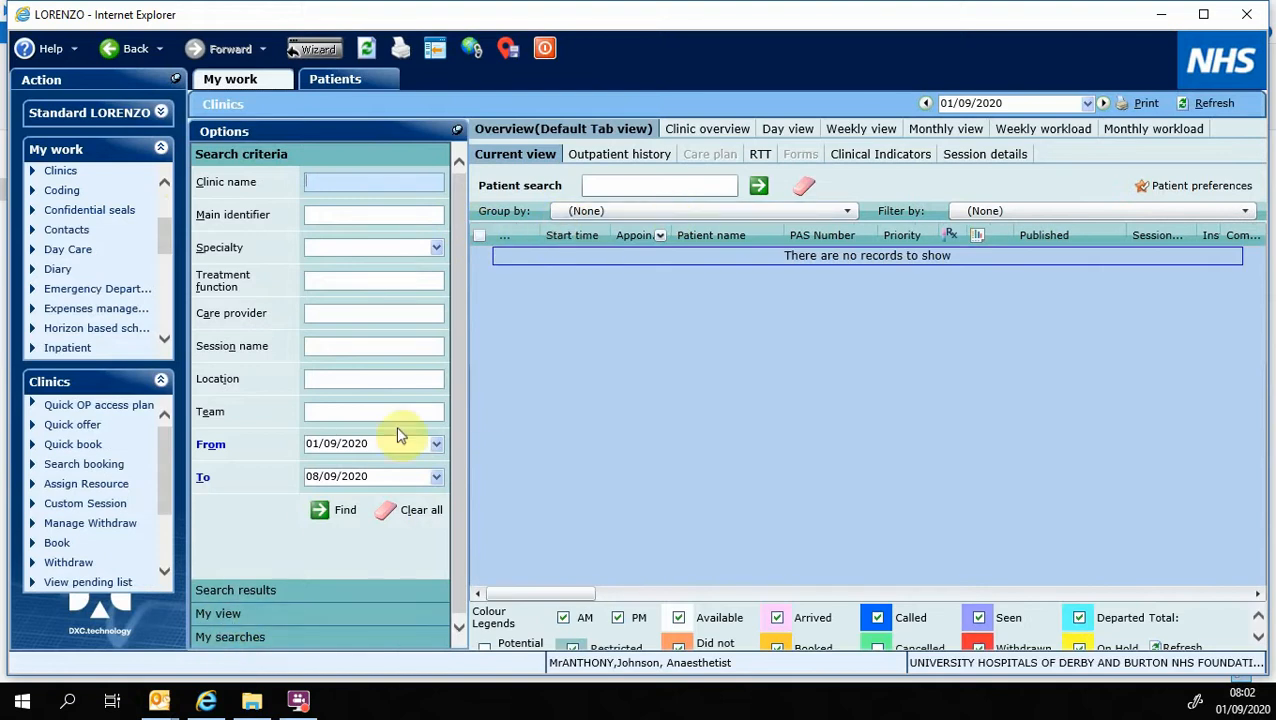
Look through the clinics saved in the personal view and the clinic search results.
{"action": "left_click", "coordinate": [245, 612]}
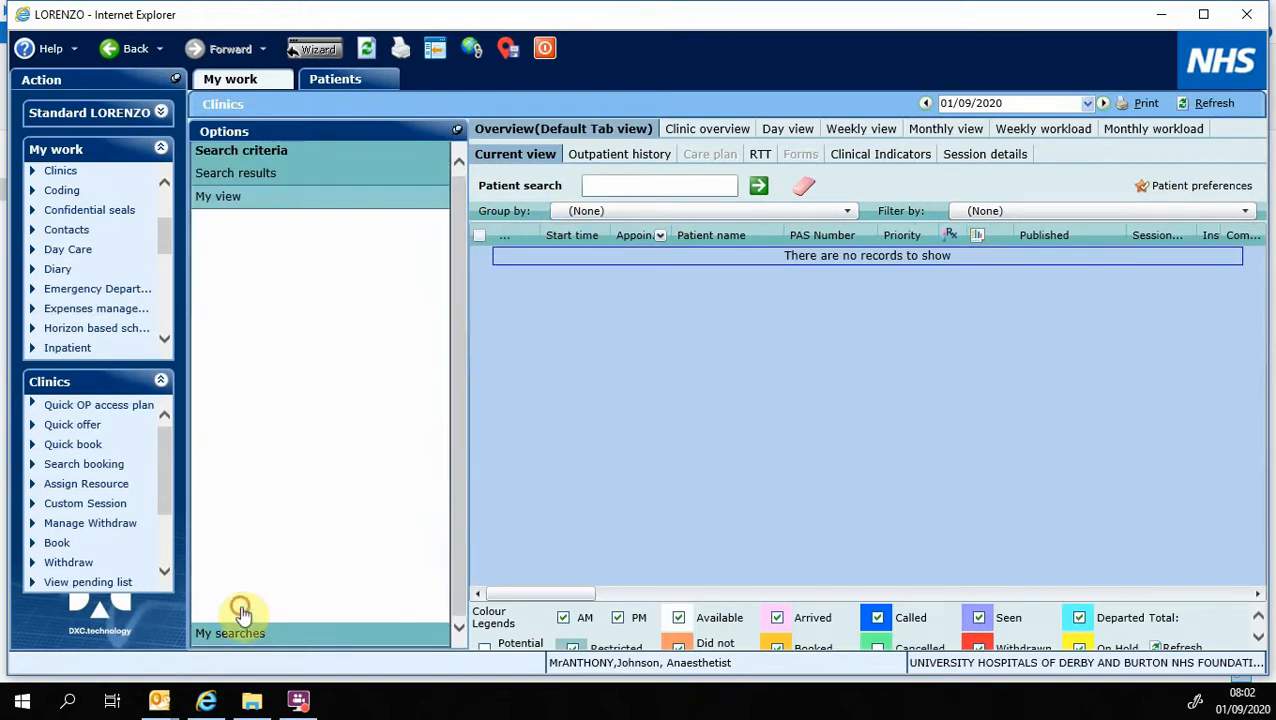
{"action": "left_click", "coordinate": [201, 222]}
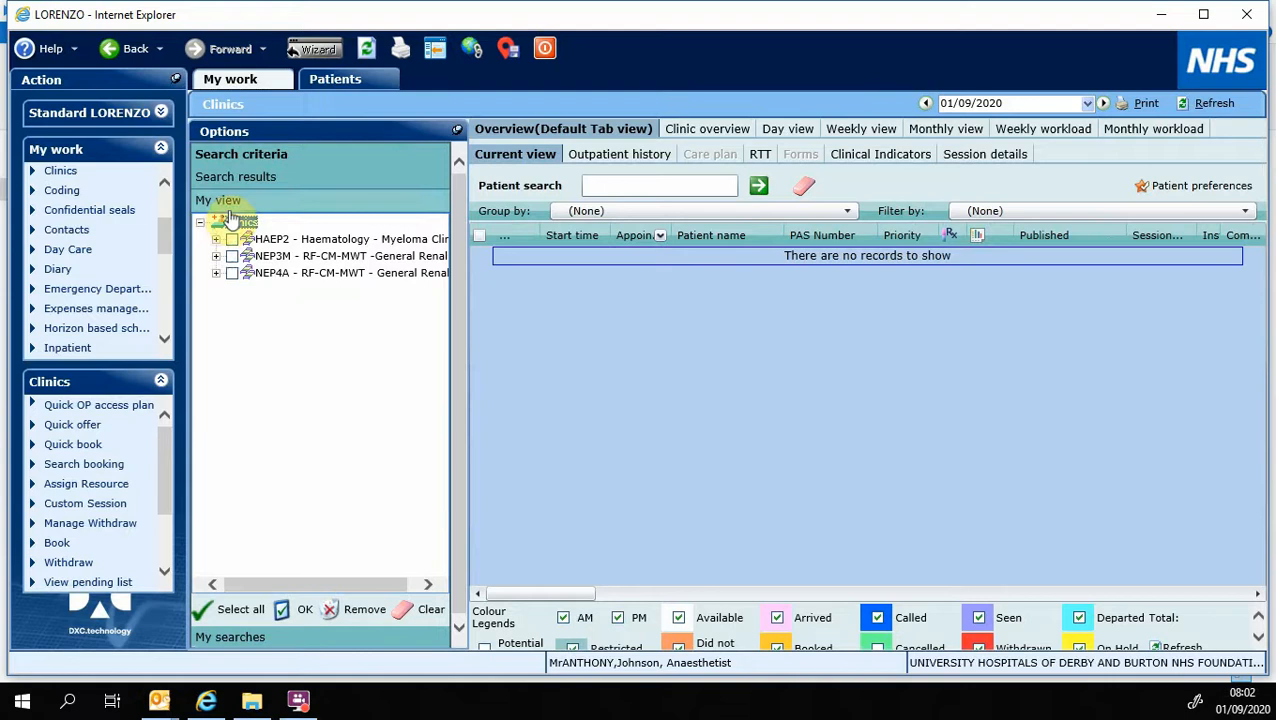
{"action": "left_click", "coordinate": [232, 220]}
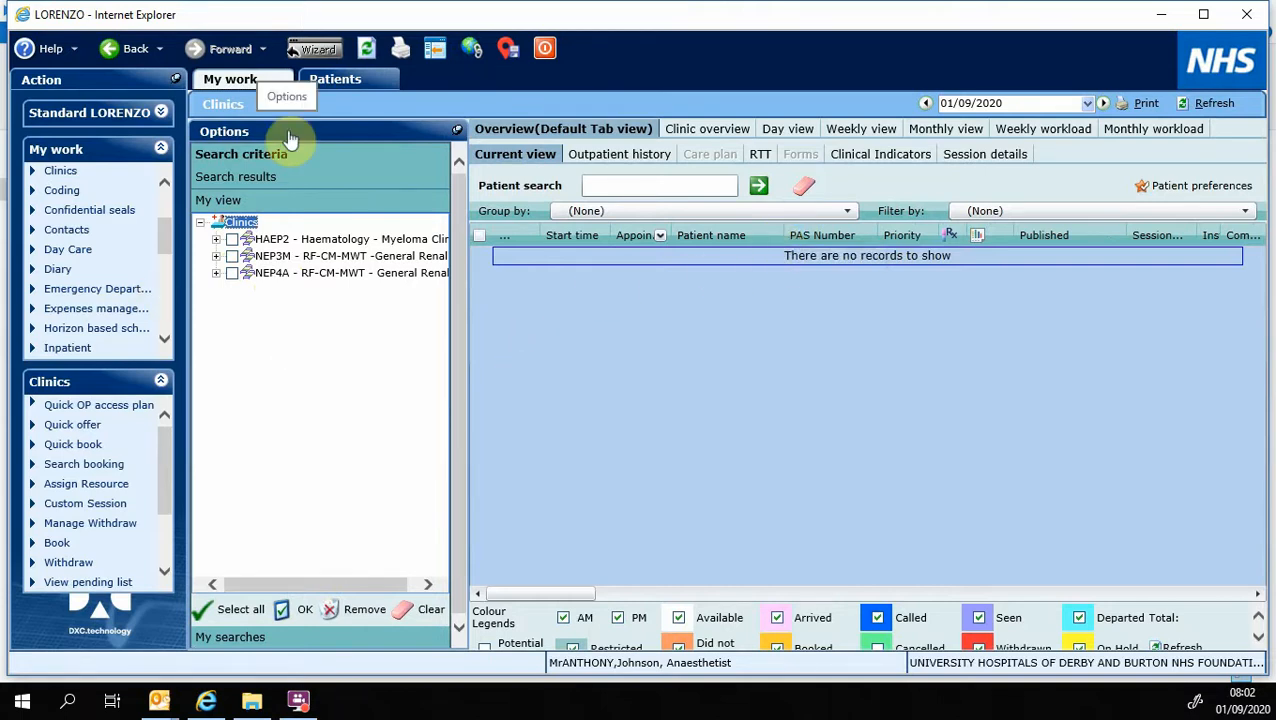
{"action": "left_click", "coordinate": [229, 179]}
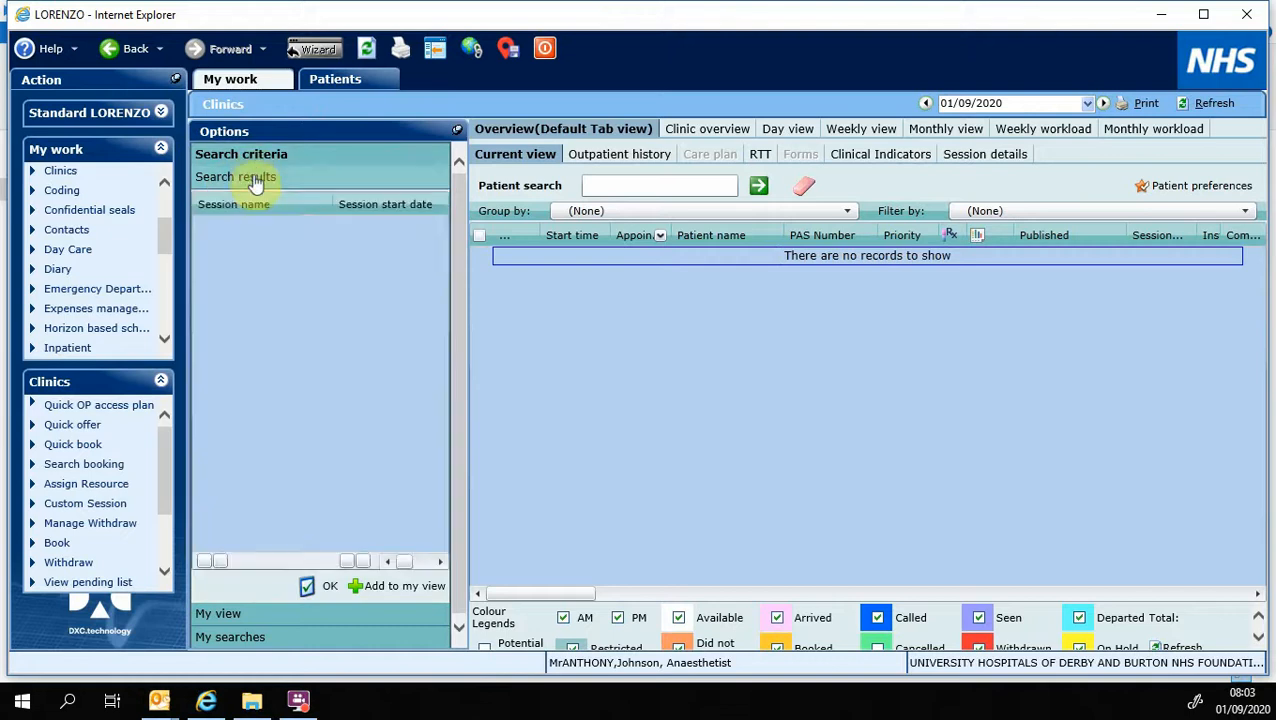
Return to the clinic search criteria and save this Clinics view as the startup page.
{"action": "left_click", "coordinate": [252, 157]}
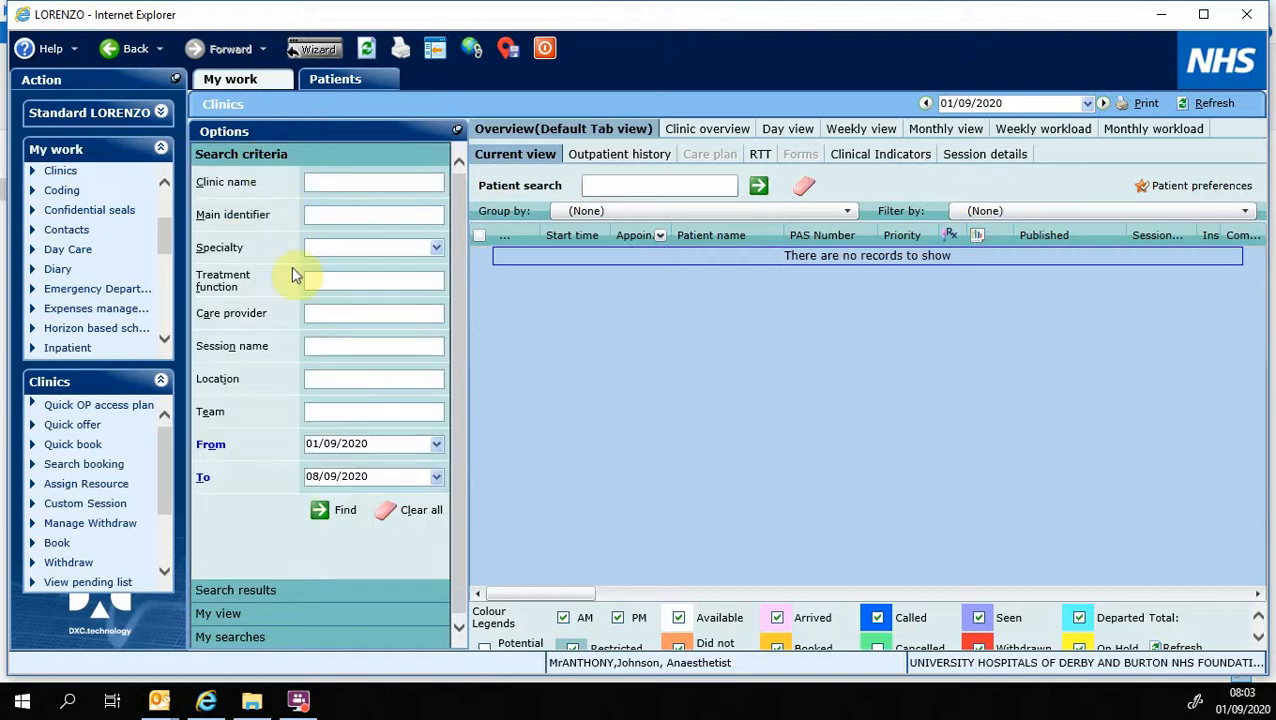
{"action": "left_click", "coordinate": [512, 66]}
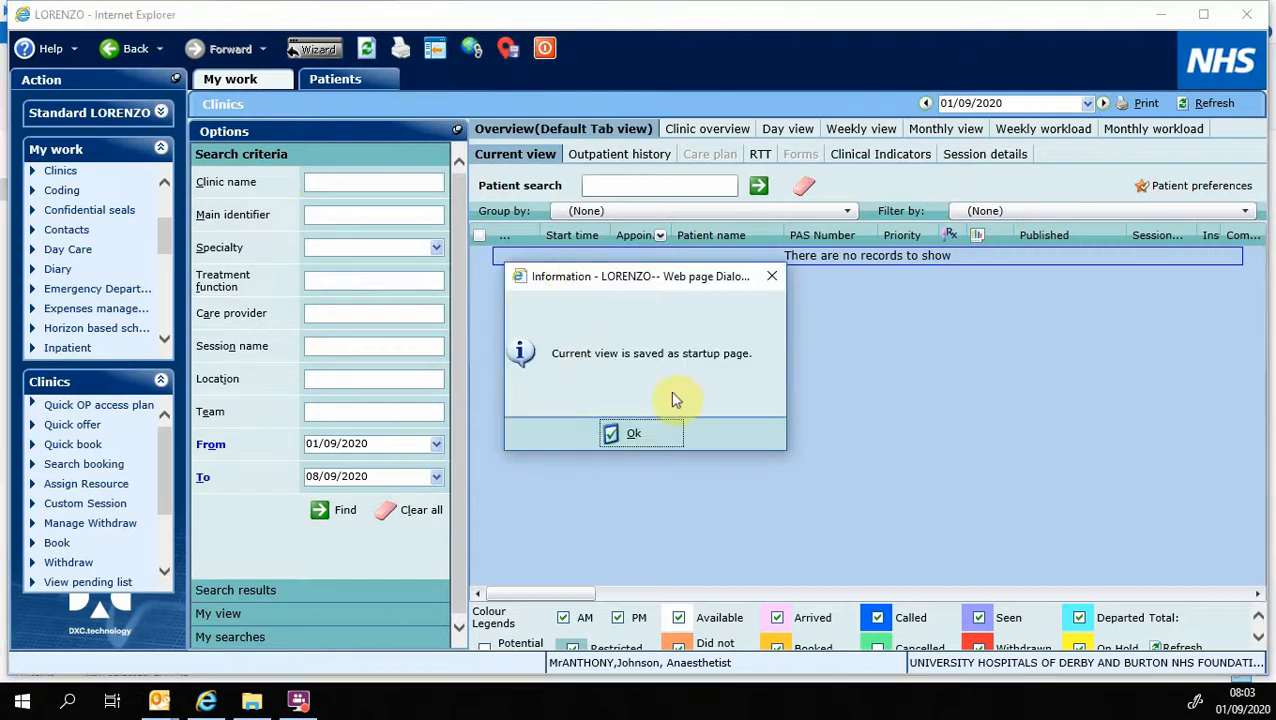
{"action": "left_click", "coordinate": [632, 450]}
Exit the session and re-enter using the Clinical Practitioner Access Role to check the Clinics startup page.
{"action": "left_click", "coordinate": [546, 50]}
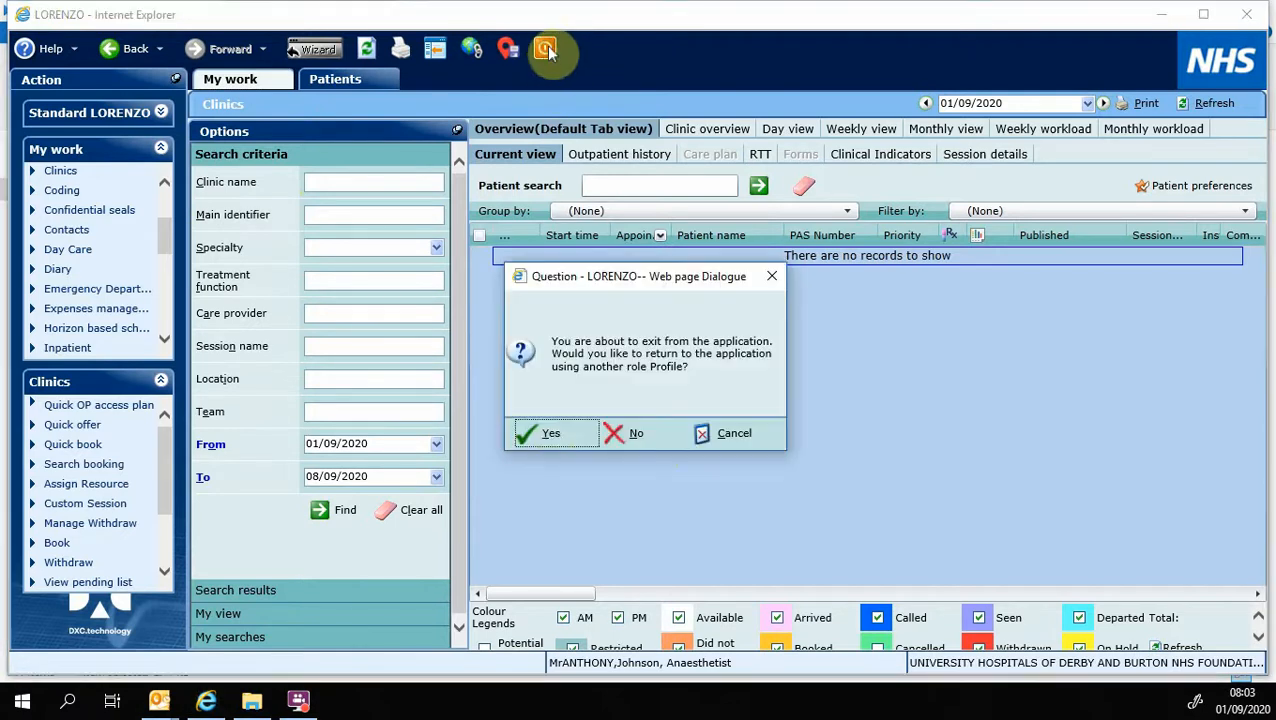
{"action": "left_click", "coordinate": [549, 436]}
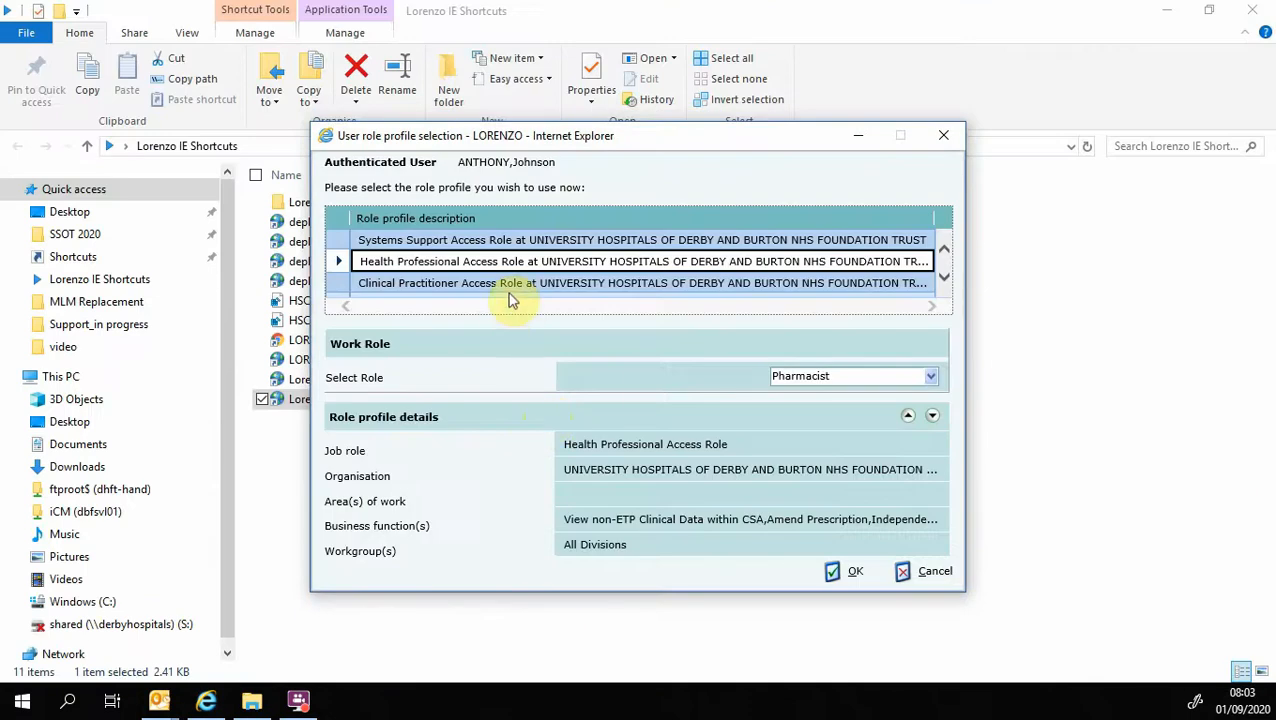
{"action": "left_click", "coordinate": [512, 284]}
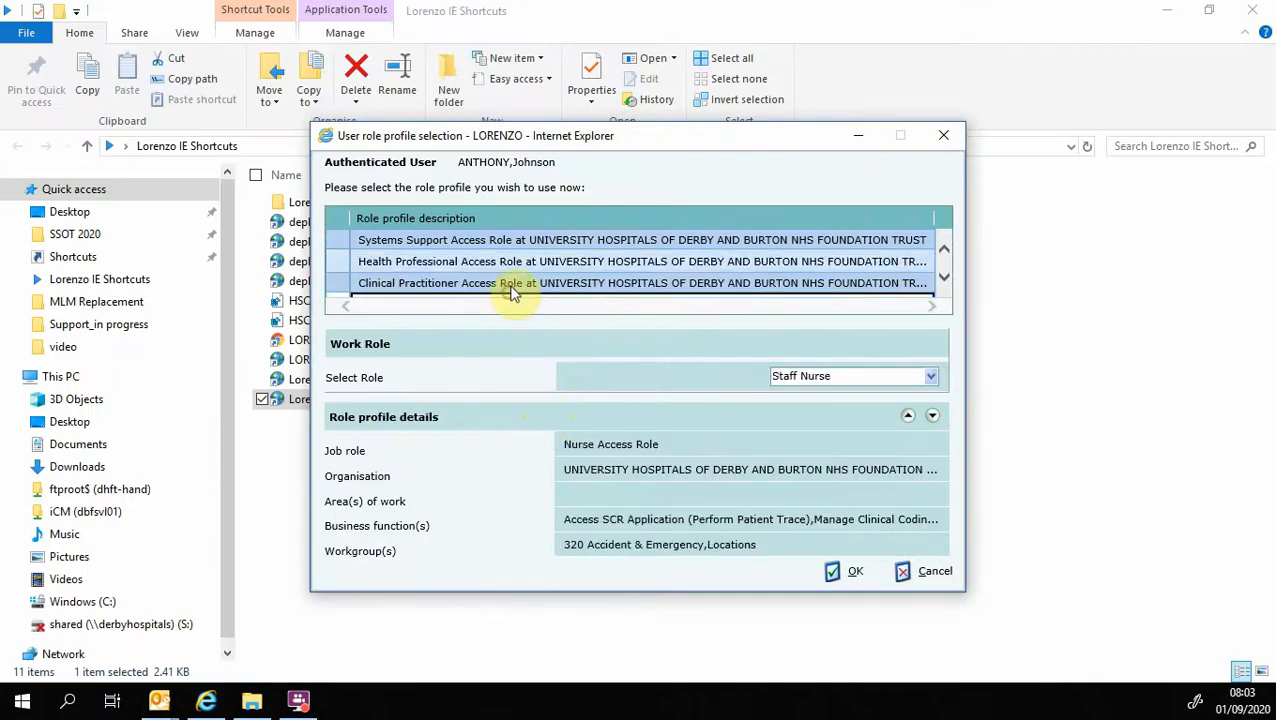
{"action": "left_click", "coordinate": [575, 285]}
{"action": "left_click", "coordinate": [845, 573]}
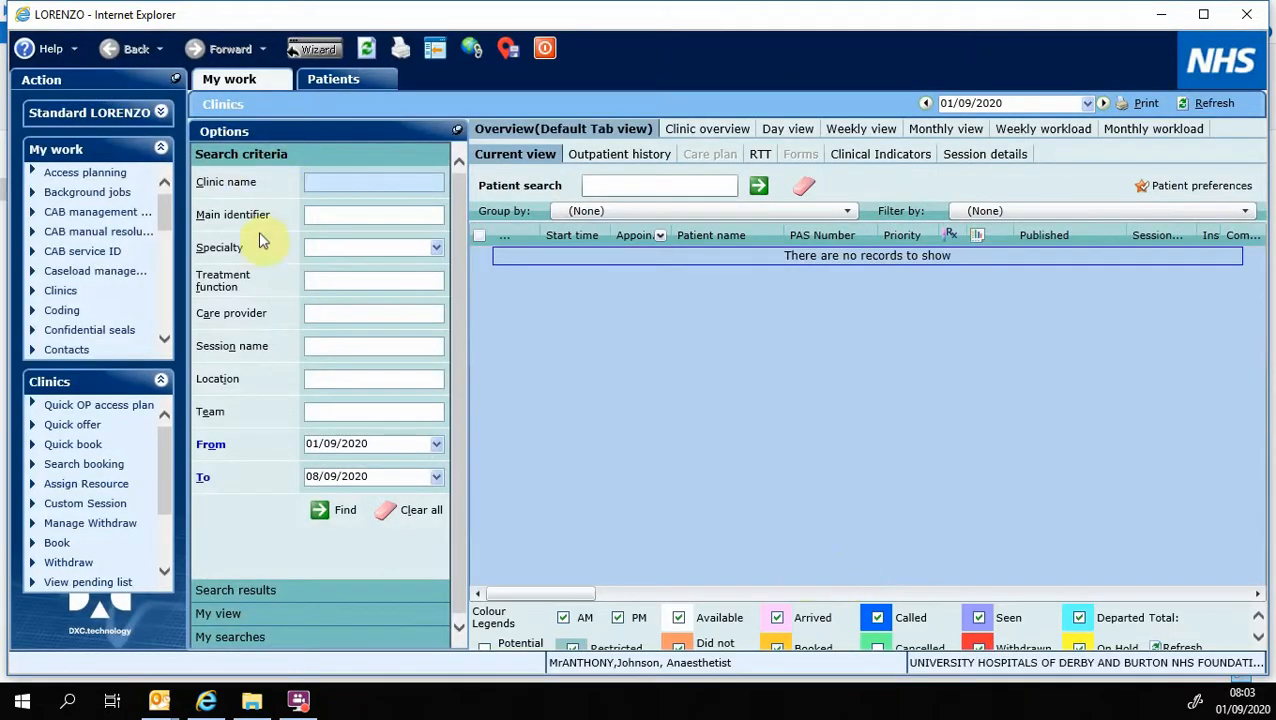
Open the Inpatient wards view and save it as the startup page.
{"action": "left_click", "coordinate": [220, 614]}
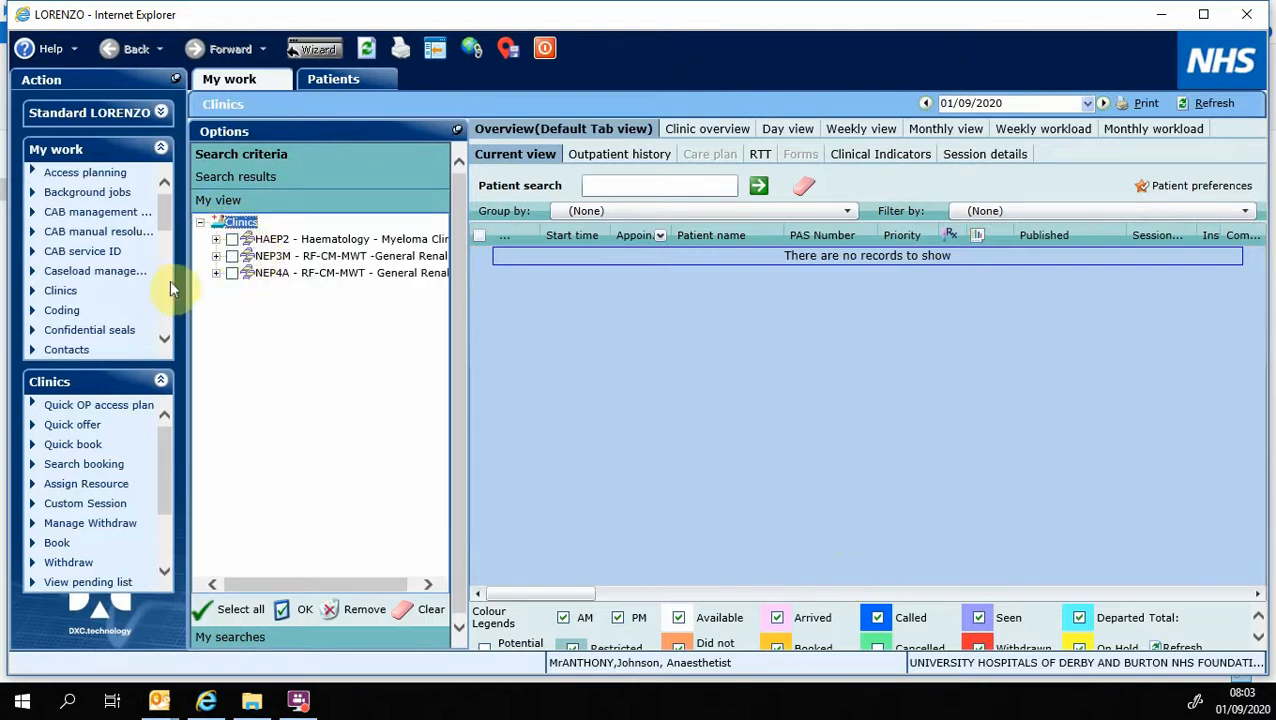
{"action": "left_click_drag", "start_coordinate": [163, 222], "coordinate": [168, 265]}
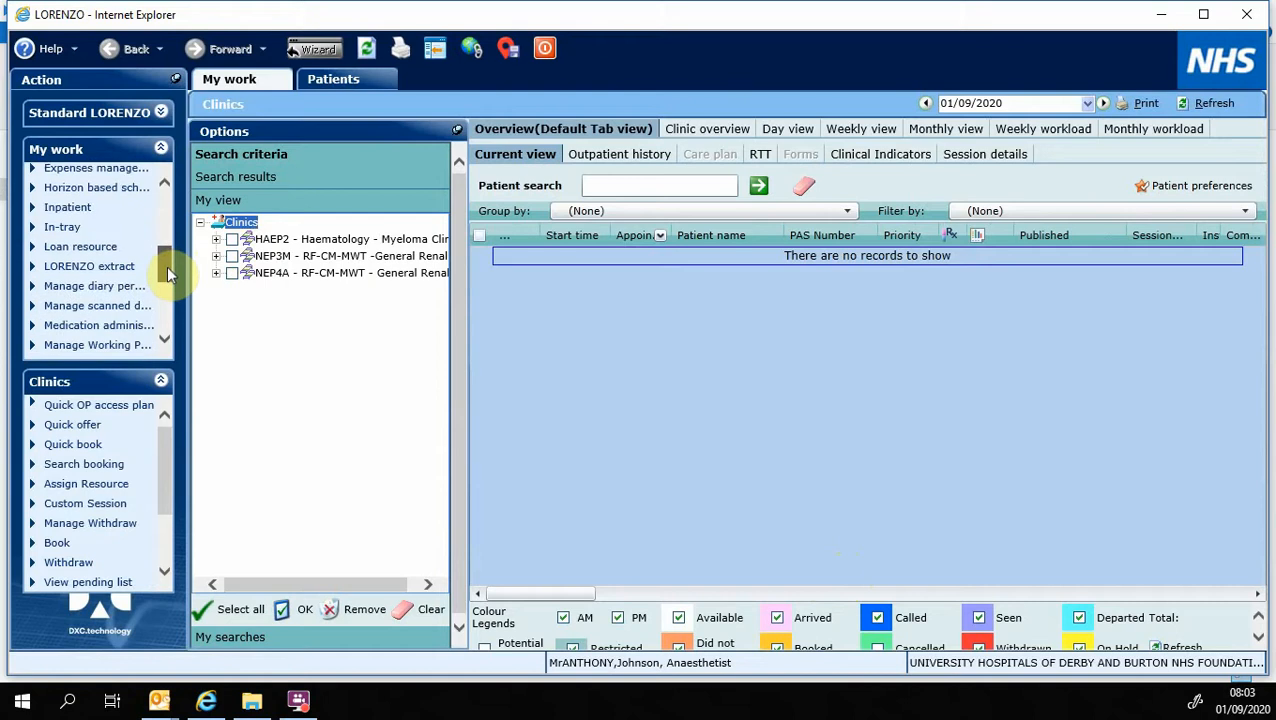
{"action": "left_click", "coordinate": [72, 204]}
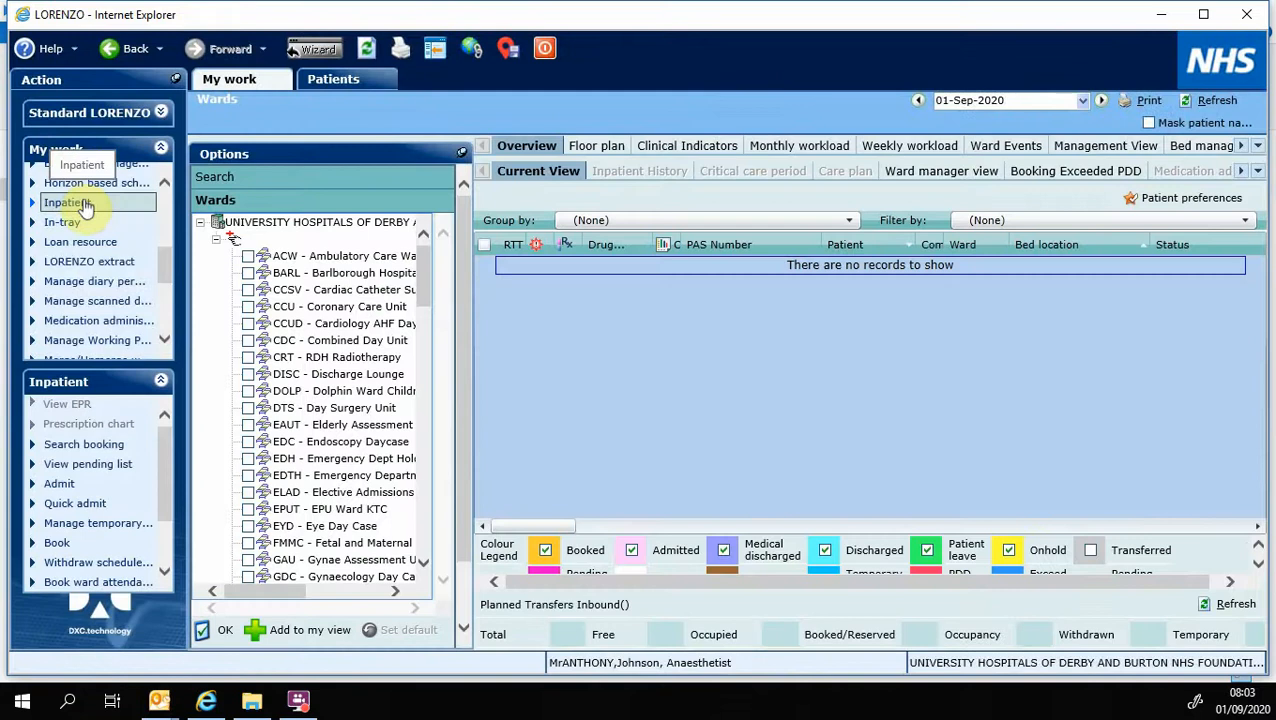
{"action": "left_click_drag", "start_coordinate": [428, 267], "coordinate": [422, 232]}
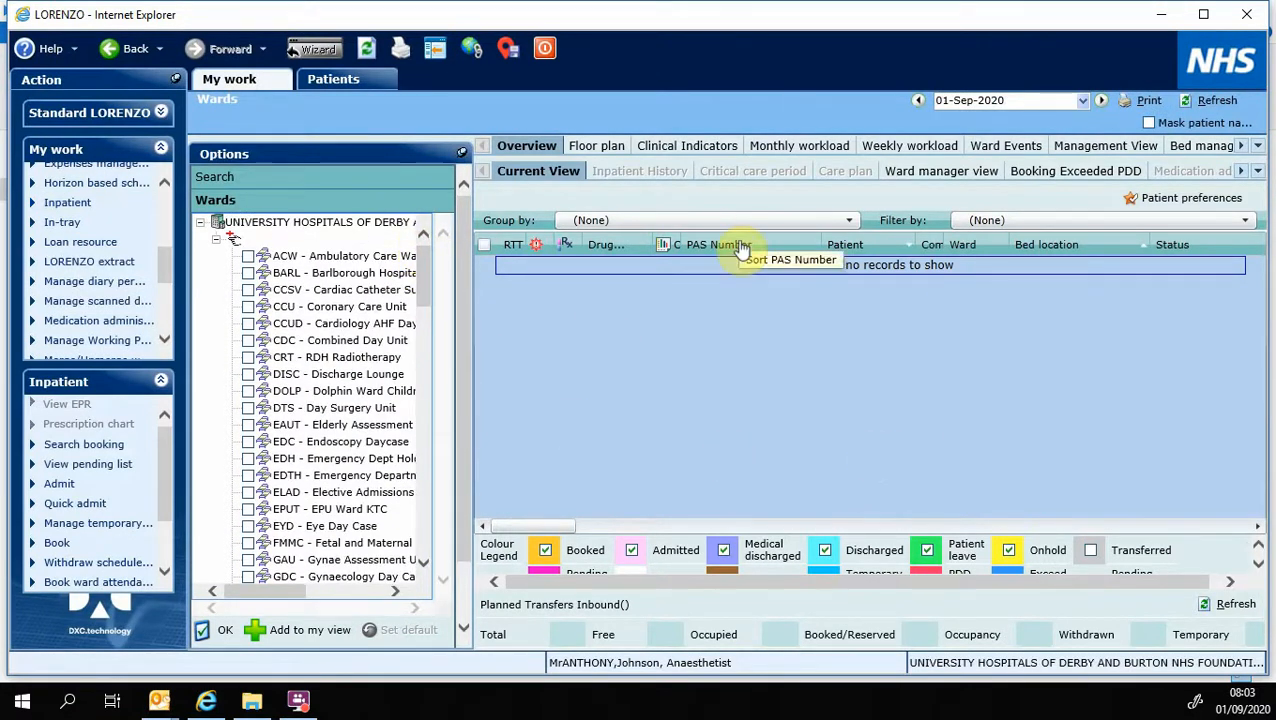
{"action": "left_click", "coordinate": [507, 48]}
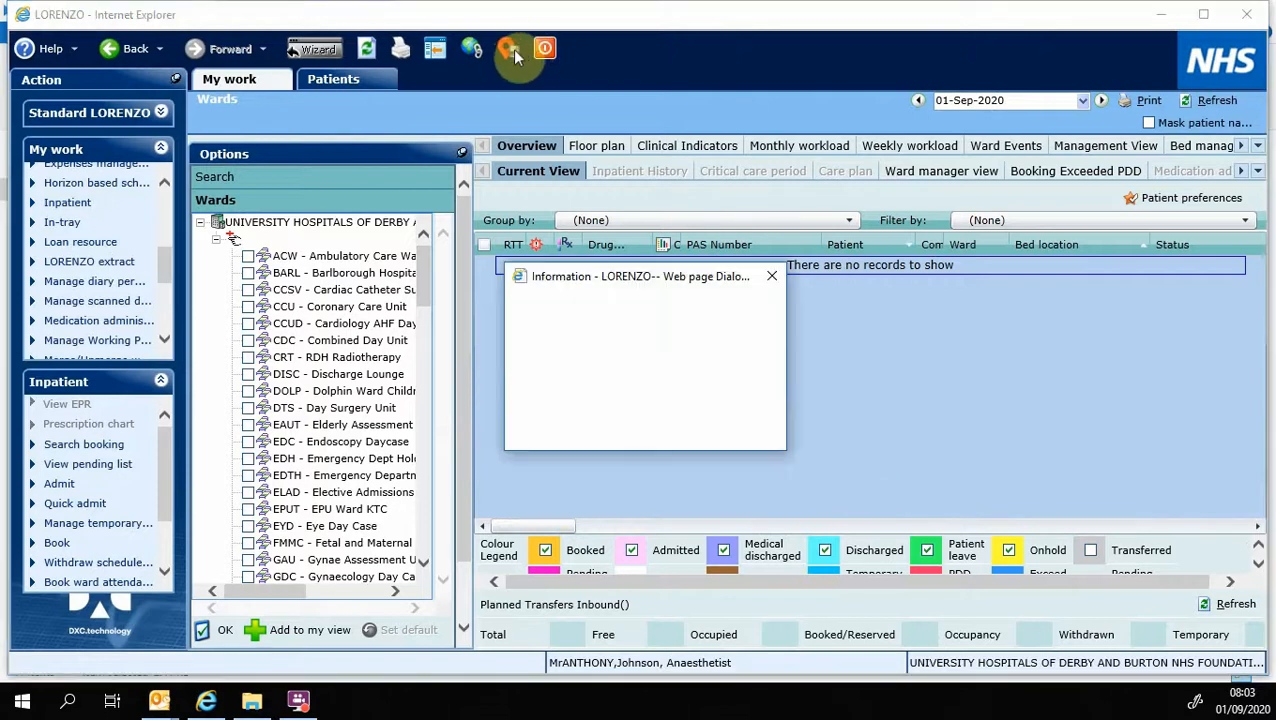
{"action": "left_click", "coordinate": [636, 433]}
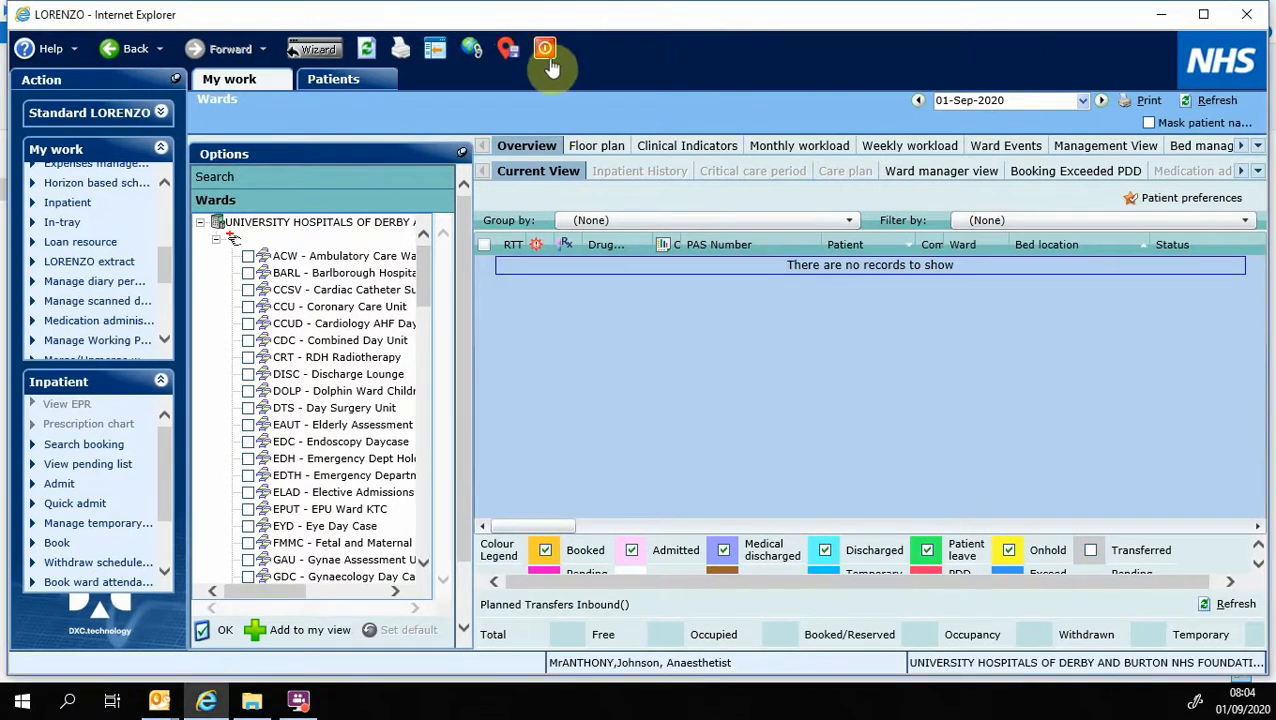
Leave the Inpatient view and start a new session with the Clinical Practitioner Access Role as Anaesthetist.
{"action": "left_click", "coordinate": [546, 52]}
{"action": "left_click", "coordinate": [584, 435]}
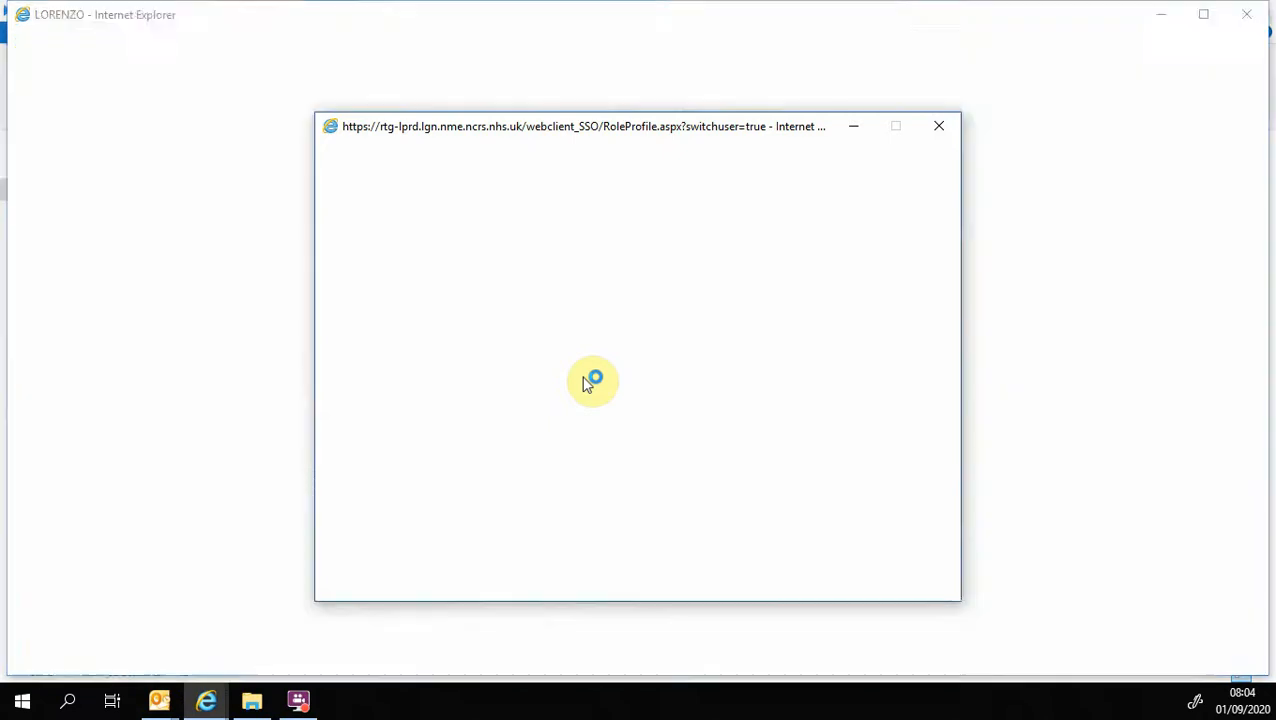
{"action": "left_click", "coordinate": [388, 285]}
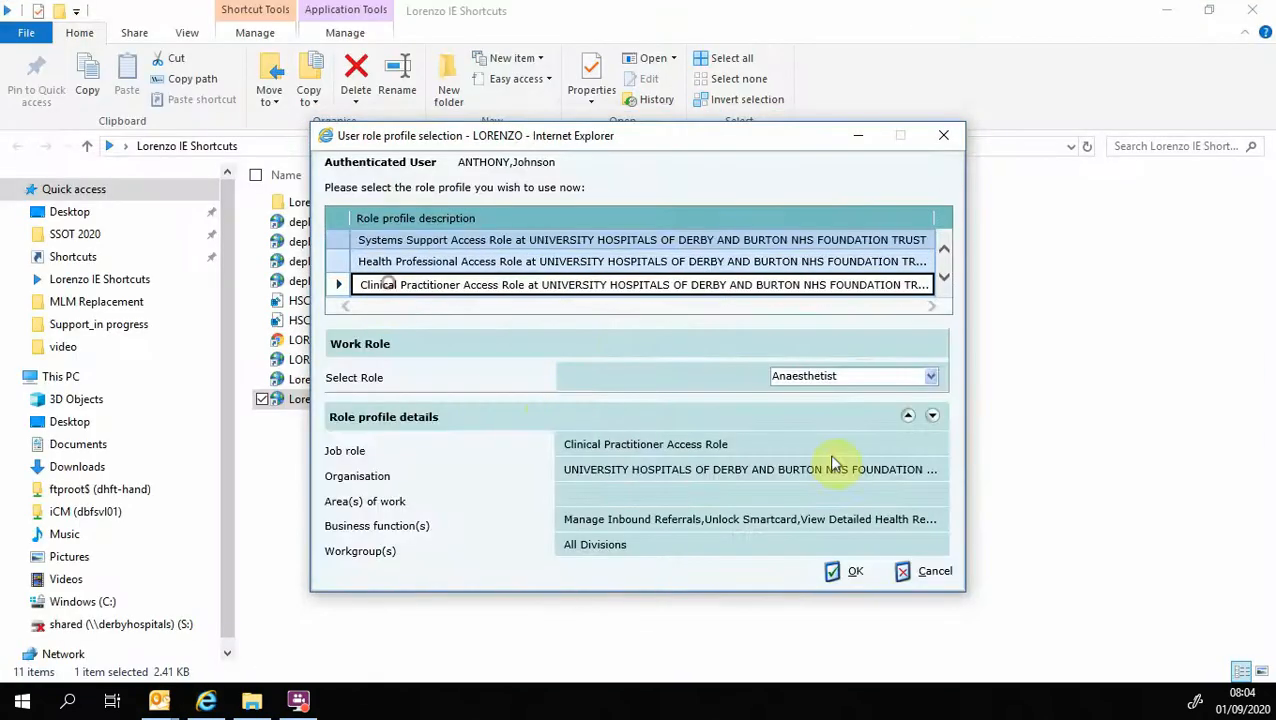
{"action": "left_click", "coordinate": [852, 571]}
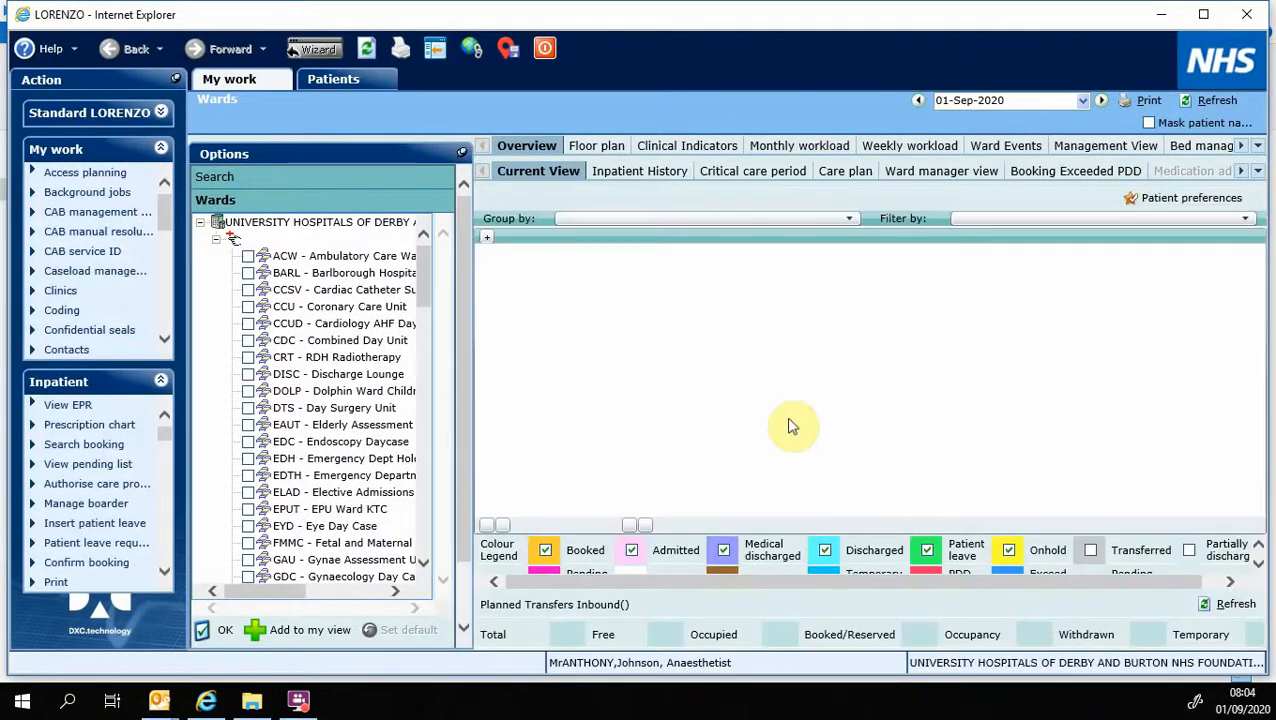
Select T1 Test Ward in the ward list and display its patients.
{"action": "scroll", "coordinate": [427, 319], "scroll_direction": "down", "scroll_amount": 15}
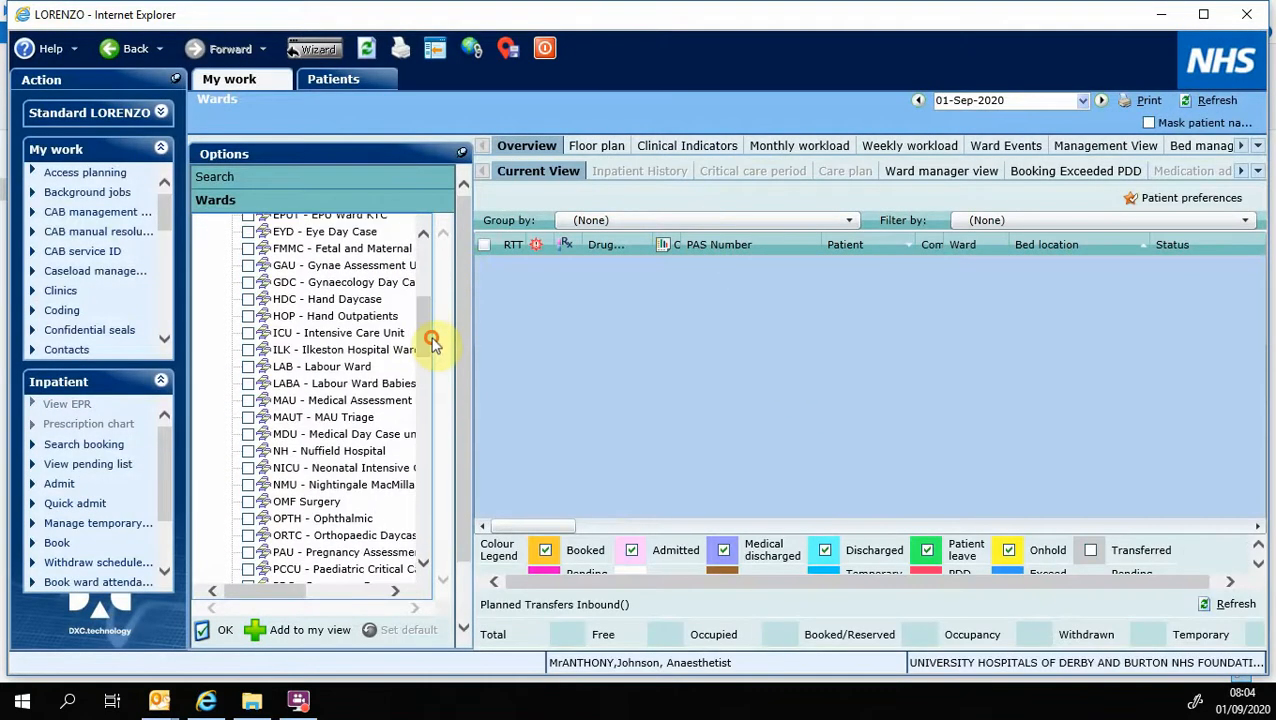
{"action": "scroll", "coordinate": [372, 460], "scroll_direction": "down", "scroll_amount": 6}
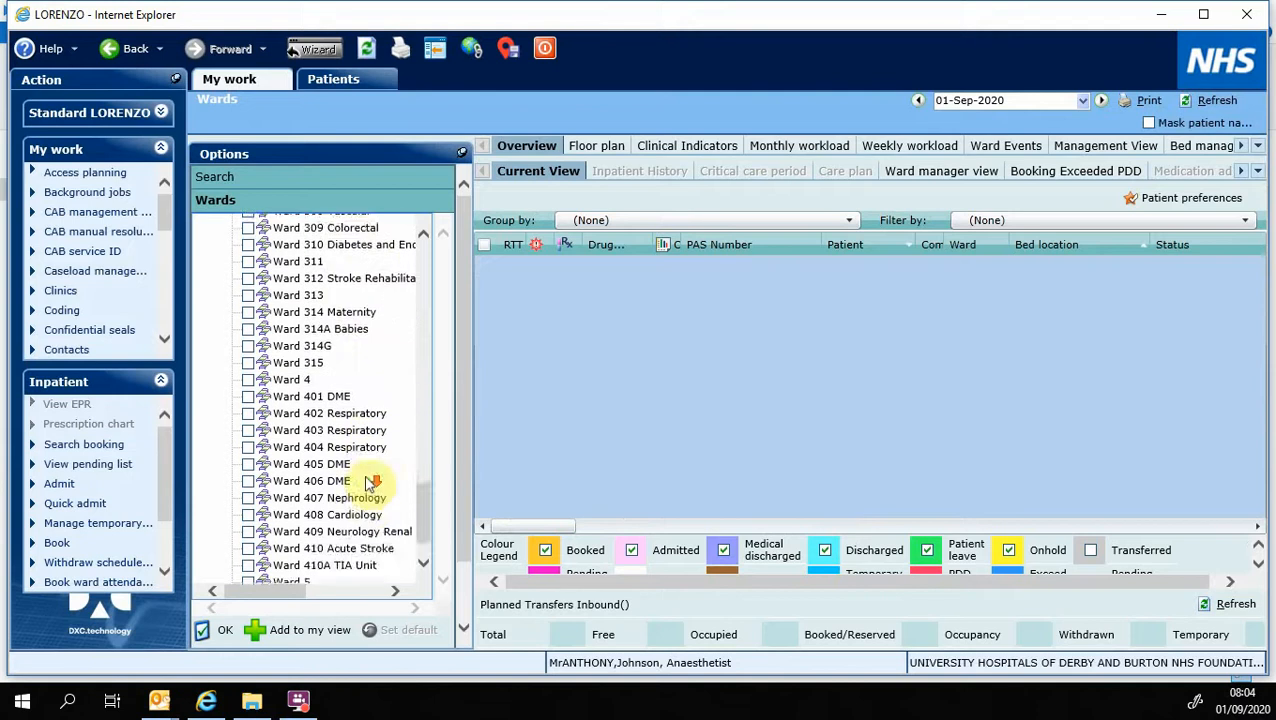
{"action": "scroll", "coordinate": [370, 482], "scroll_direction": "up", "scroll_amount": 8}
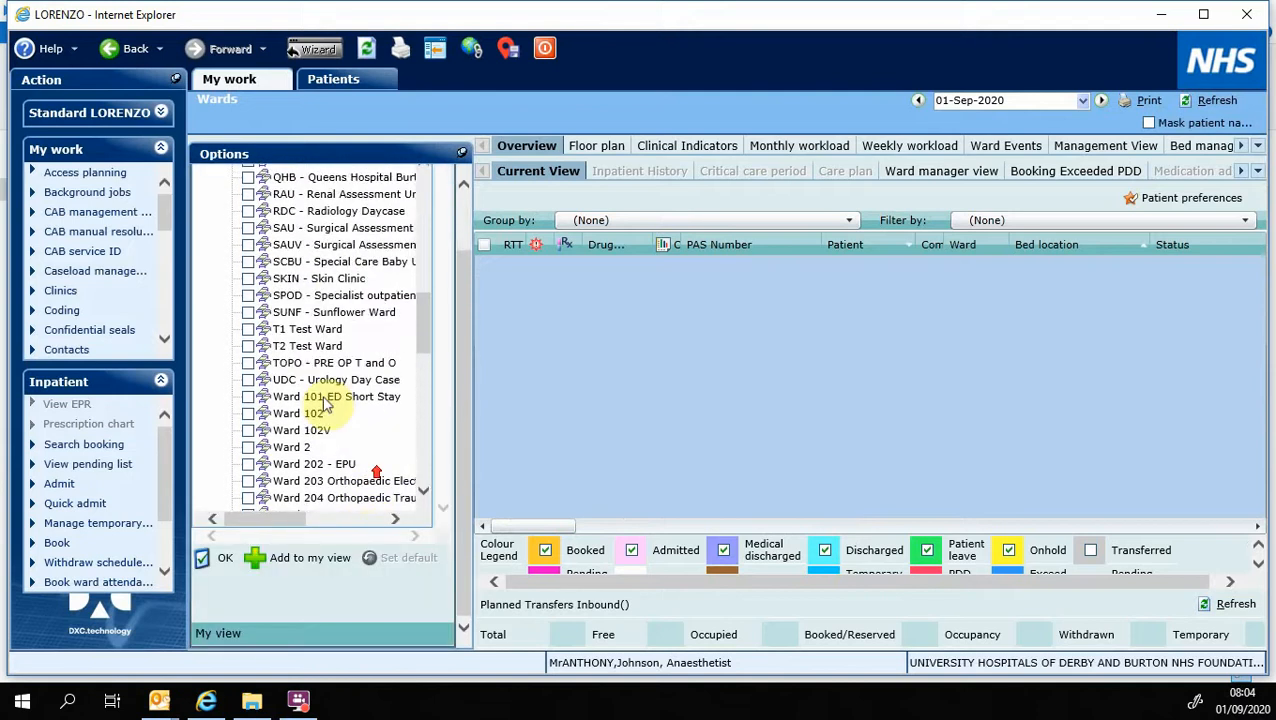
{"action": "left_click", "coordinate": [250, 331]}
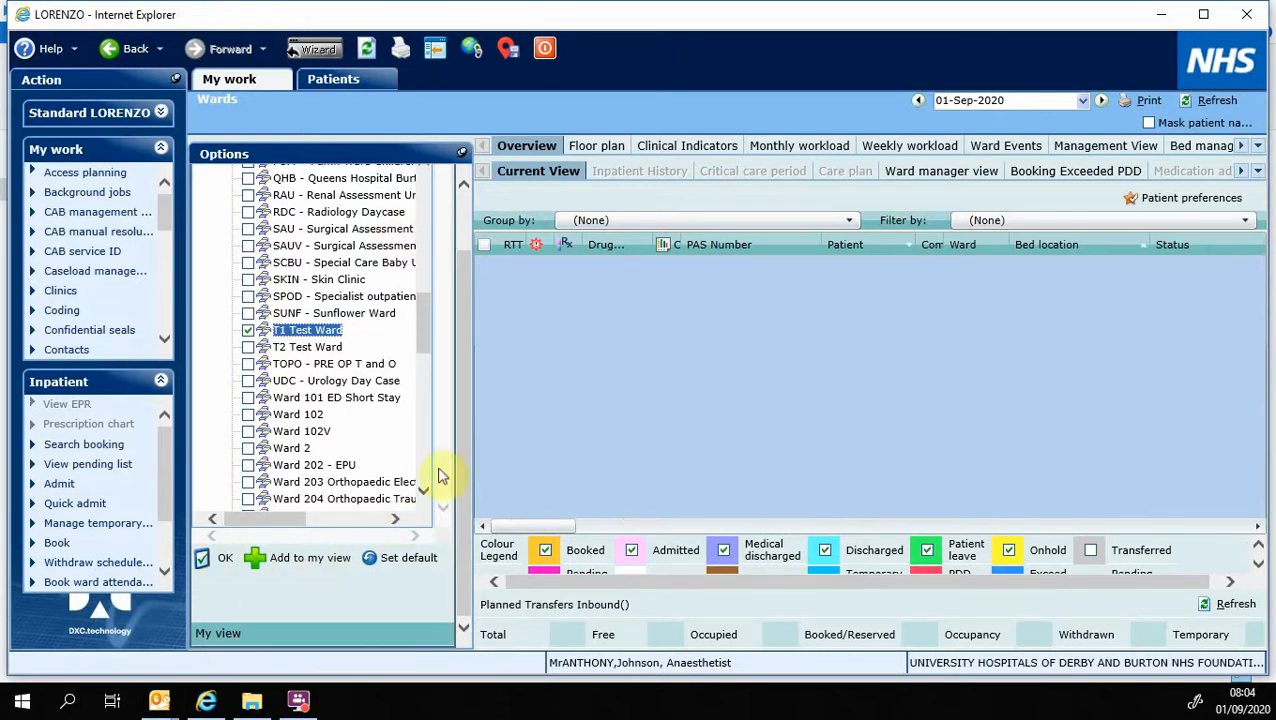
{"action": "left_click", "coordinate": [218, 558]}
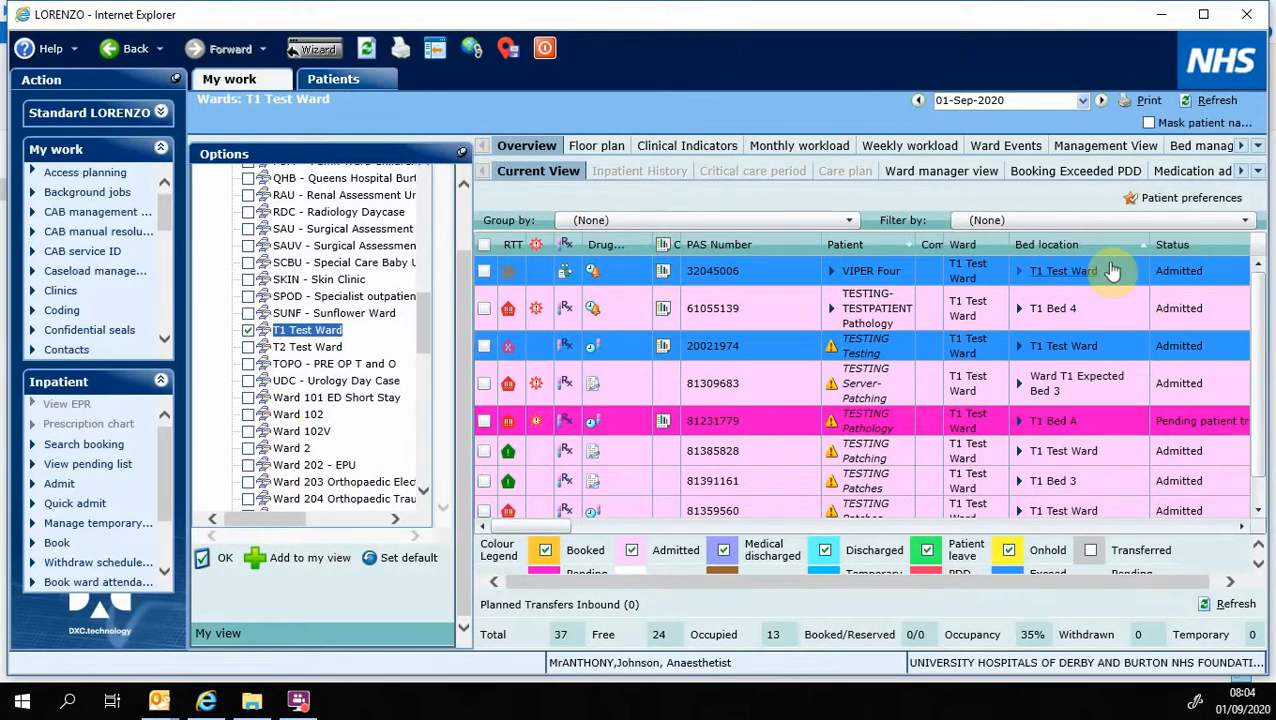
Collapse the ward options beside the patient list and save the T1 Test Ward view as the startup page.
{"action": "left_click", "coordinate": [461, 158]}
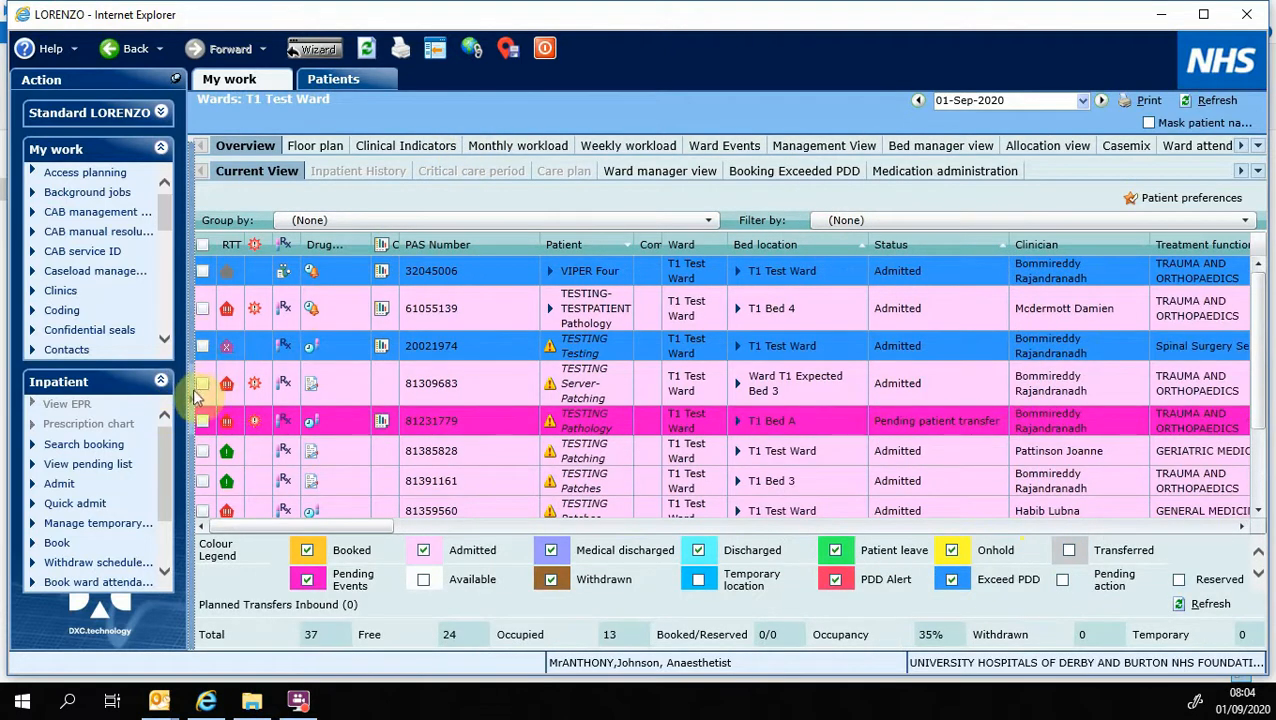
{"action": "mouse_move", "coordinate": [192, 395]}
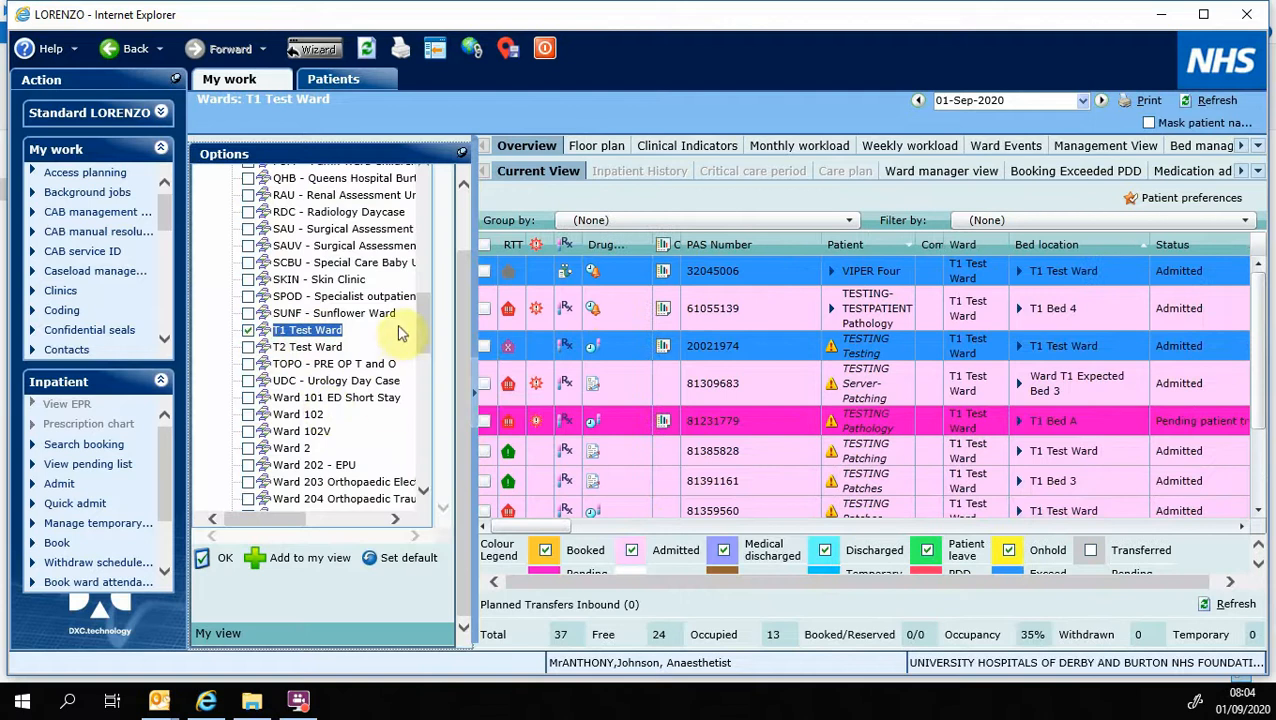
{"action": "scroll", "coordinate": [420, 330], "scroll_direction": "up", "scroll_amount": 2}
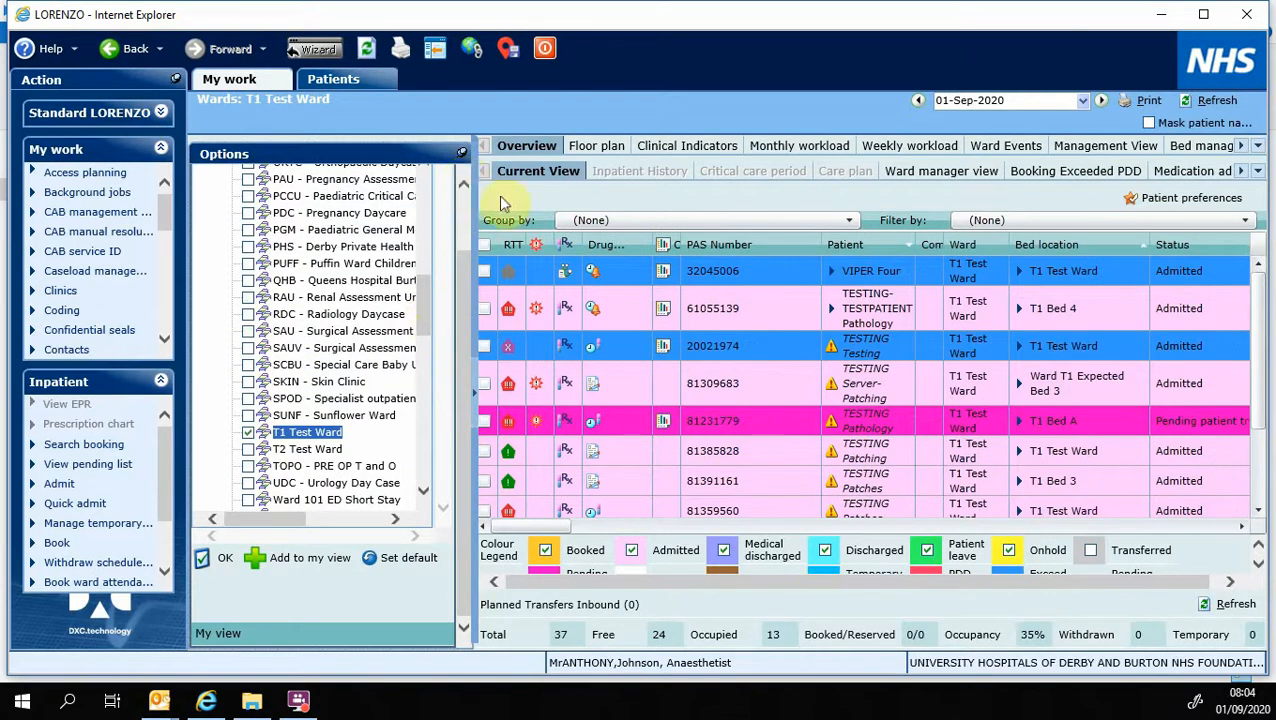
{"action": "left_click", "coordinate": [460, 155]}
{"action": "left_click", "coordinate": [507, 48]}
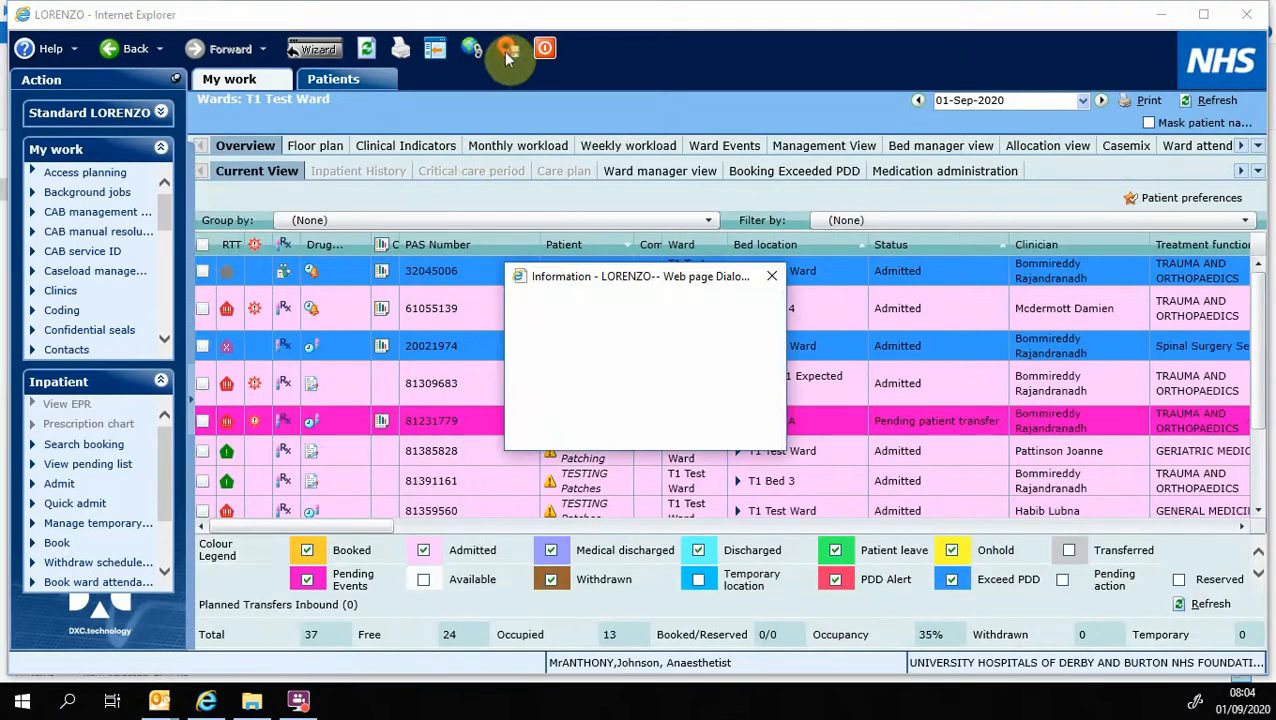
{"action": "left_click", "coordinate": [630, 436]}
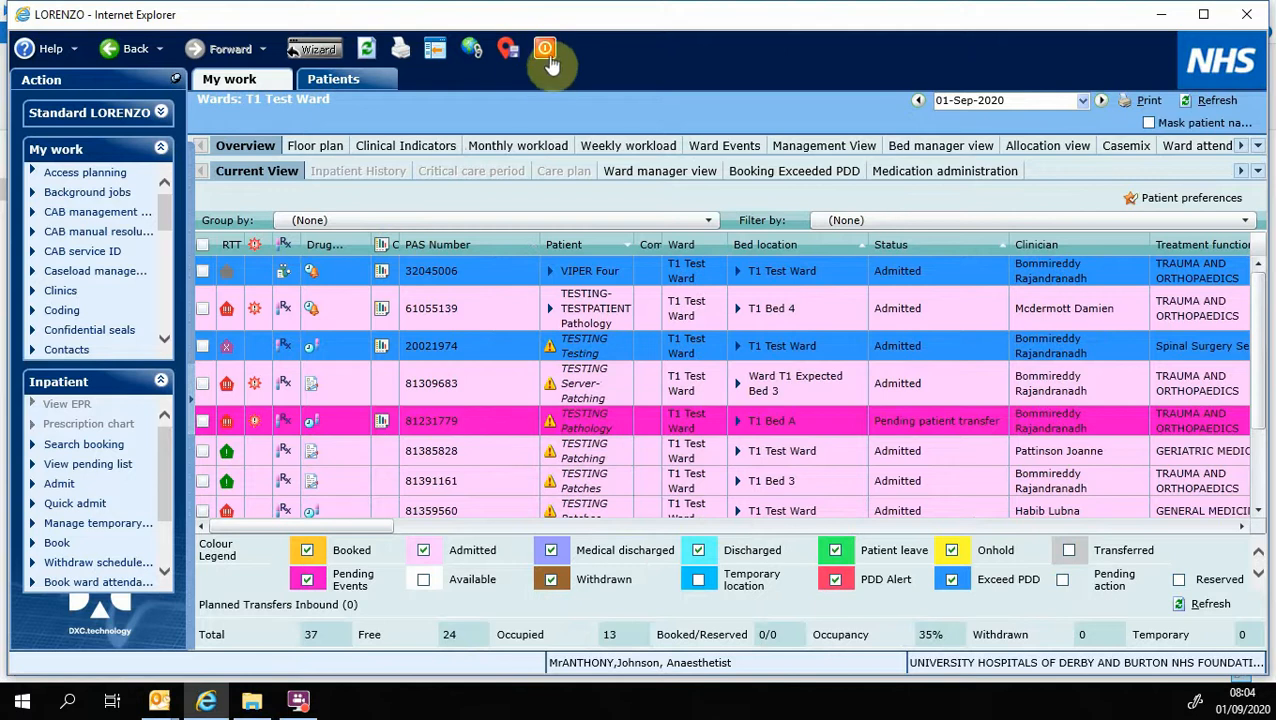
Exit and return with the Clinical Practitioner Access Role to check the T1 Test Ward startup page.
{"action": "left_click", "coordinate": [544, 50]}
{"action": "left_click", "coordinate": [563, 432]}
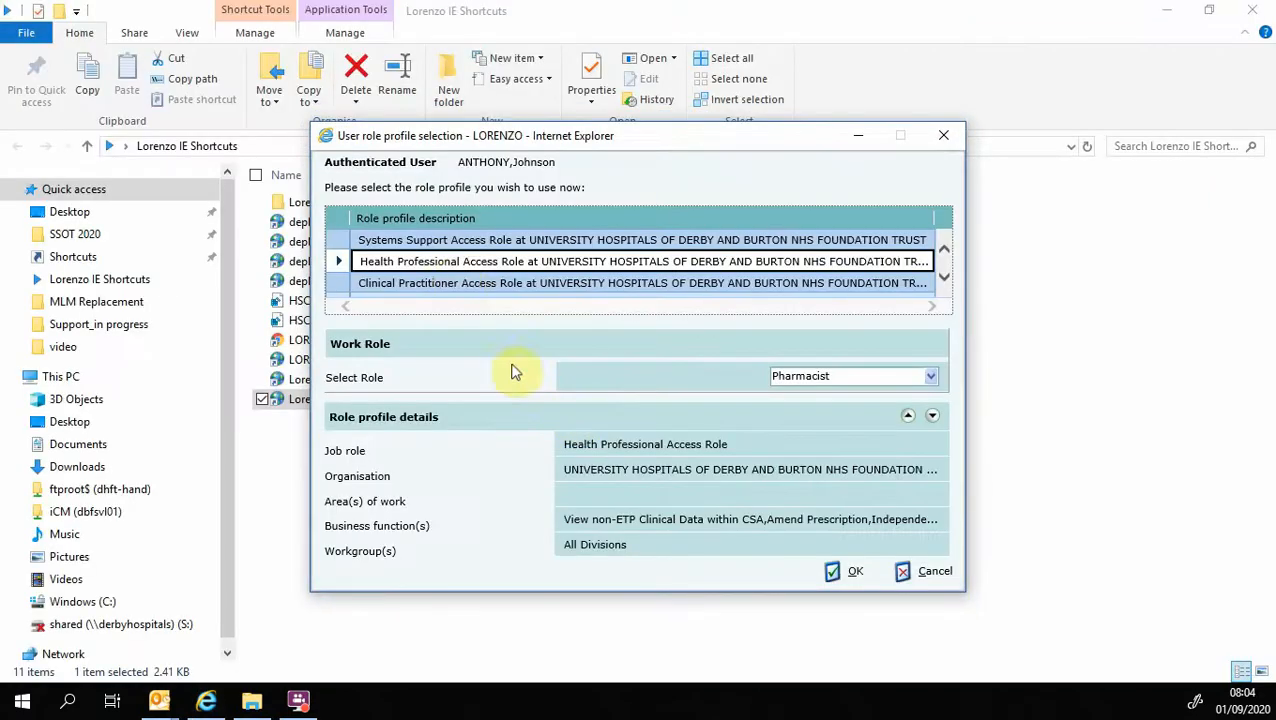
{"action": "left_click", "coordinate": [456, 283]}
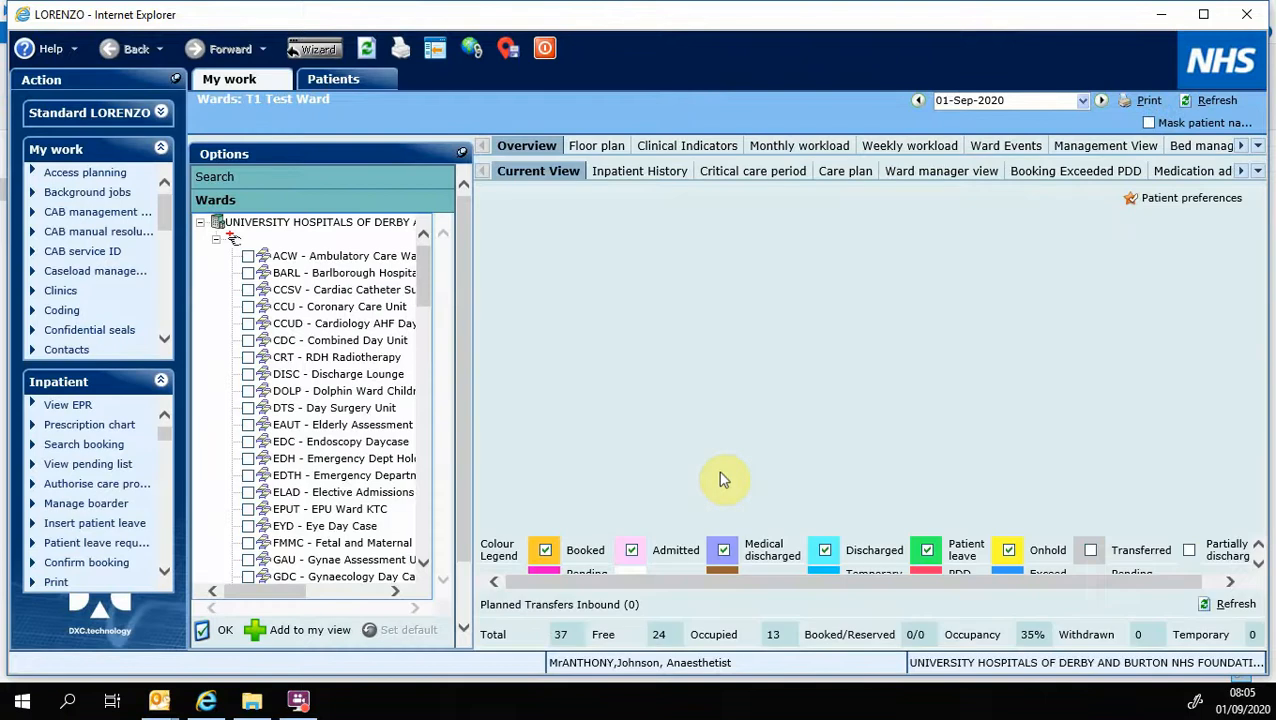
Collapse the ward options beside the T1 Test Ward patient list and open the In-tray from My work.
{"action": "left_click", "coordinate": [461, 154]}
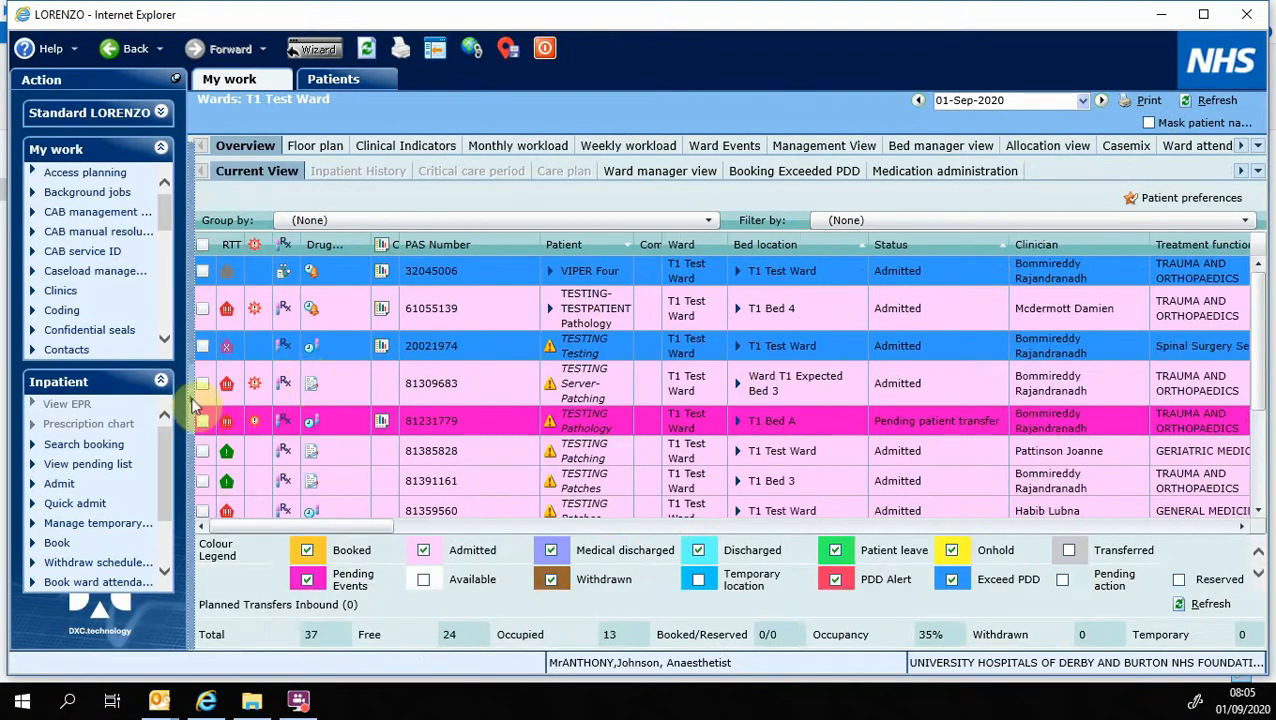
{"action": "scroll", "coordinate": [164, 229], "scroll_direction": "down", "scroll_amount": 2}
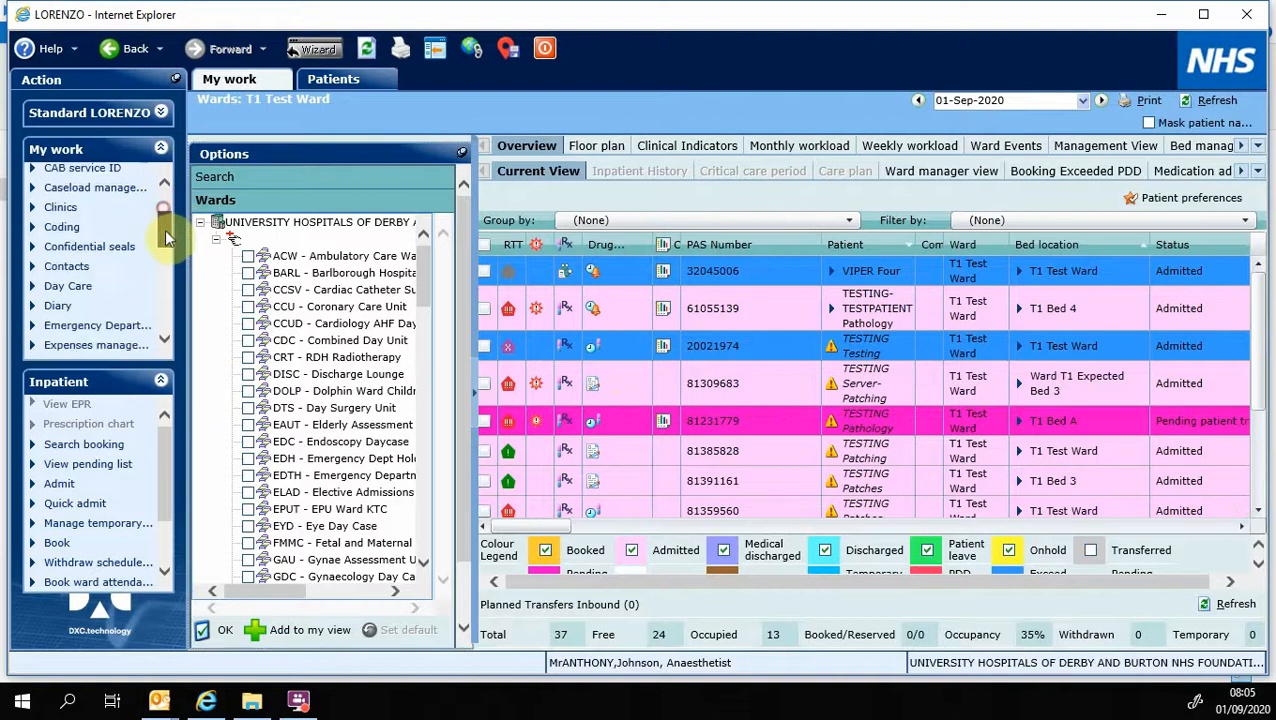
{"action": "scroll", "coordinate": [164, 229], "scroll_direction": "down", "scroll_amount": 3}
{"action": "left_click", "coordinate": [102, 283]}
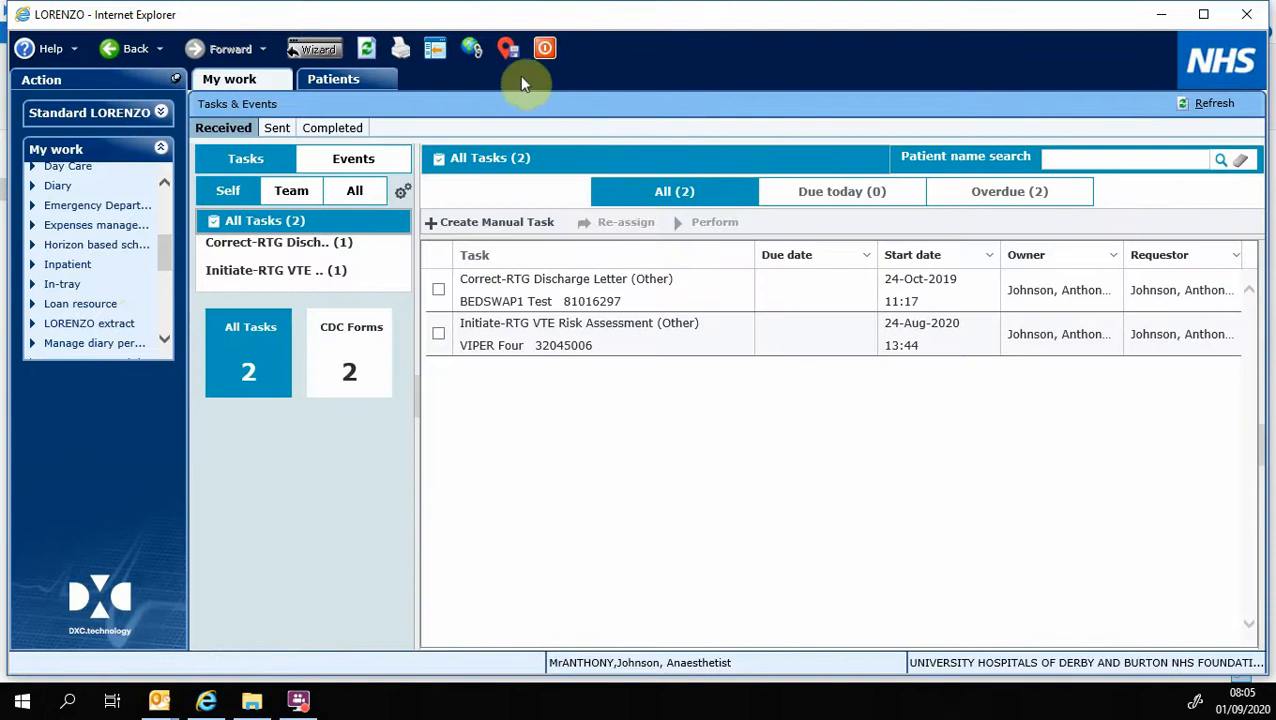
Save the In-tray's Tasks & Events view as the startup page and return with the Clinical Practitioner Access Role to check it.
{"action": "left_click", "coordinate": [510, 52]}
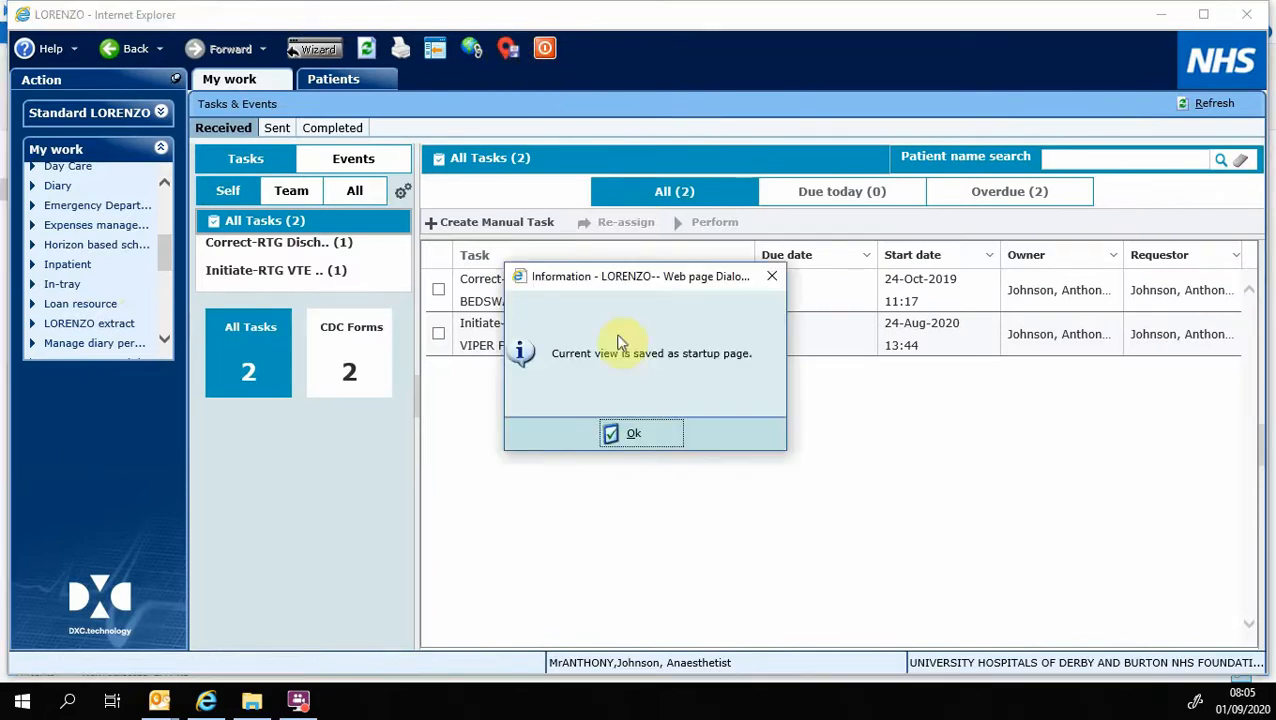
{"action": "left_click", "coordinate": [640, 435]}
{"action": "left_click", "coordinate": [544, 50]}
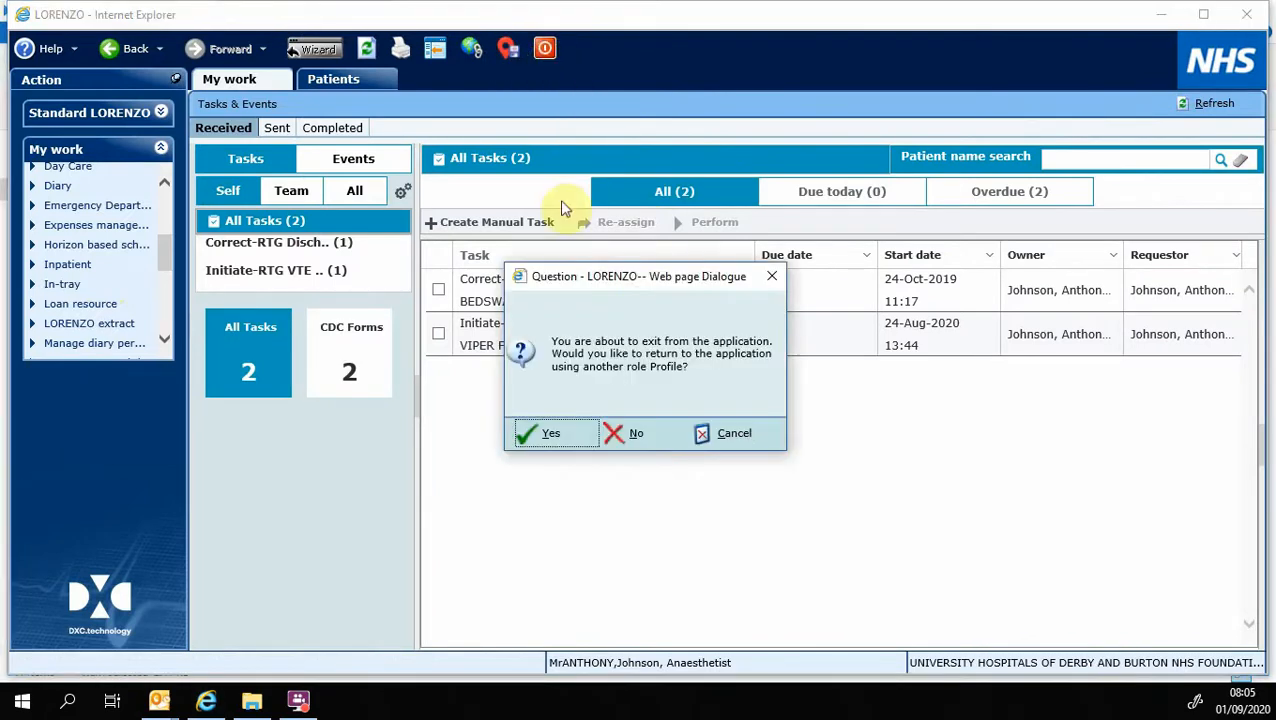
{"action": "left_click", "coordinate": [551, 434]}
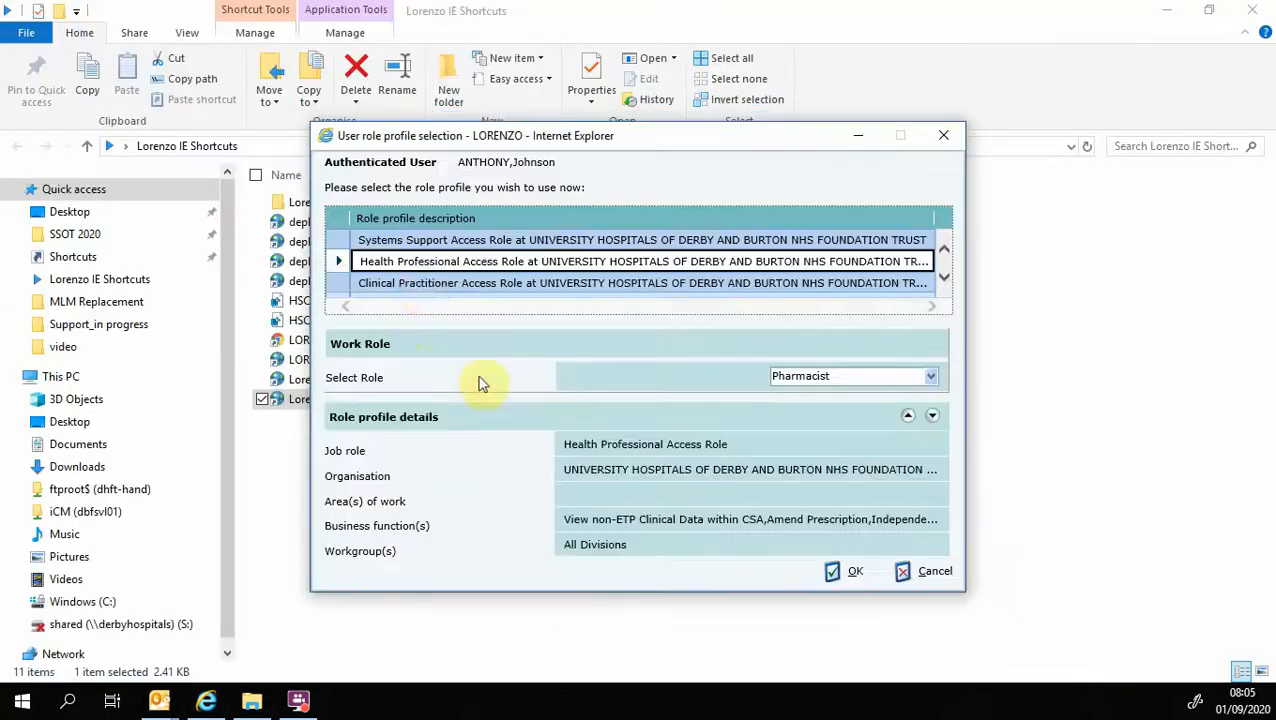
{"action": "left_click", "coordinate": [420, 288]}
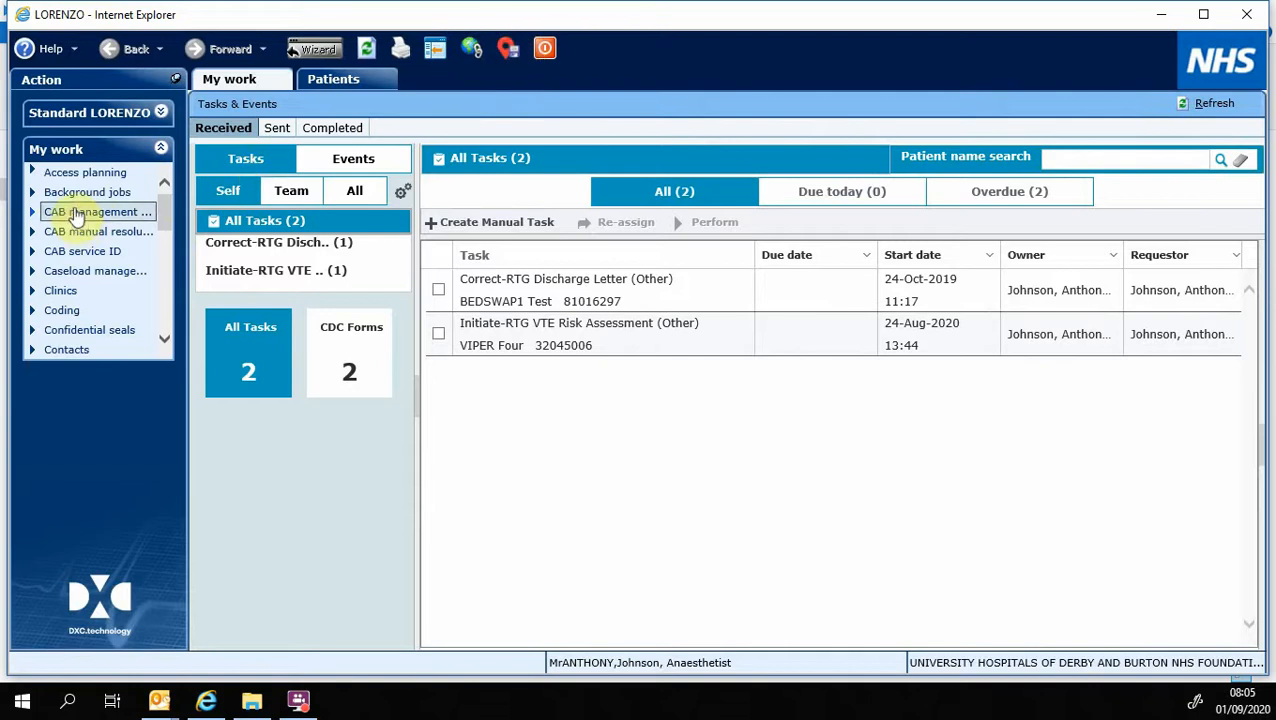
Open the Coding work load view from My work and dismiss its coding search without running it.
{"action": "scroll", "coordinate": [172, 212], "scroll_direction": "down", "scroll_amount": 3}
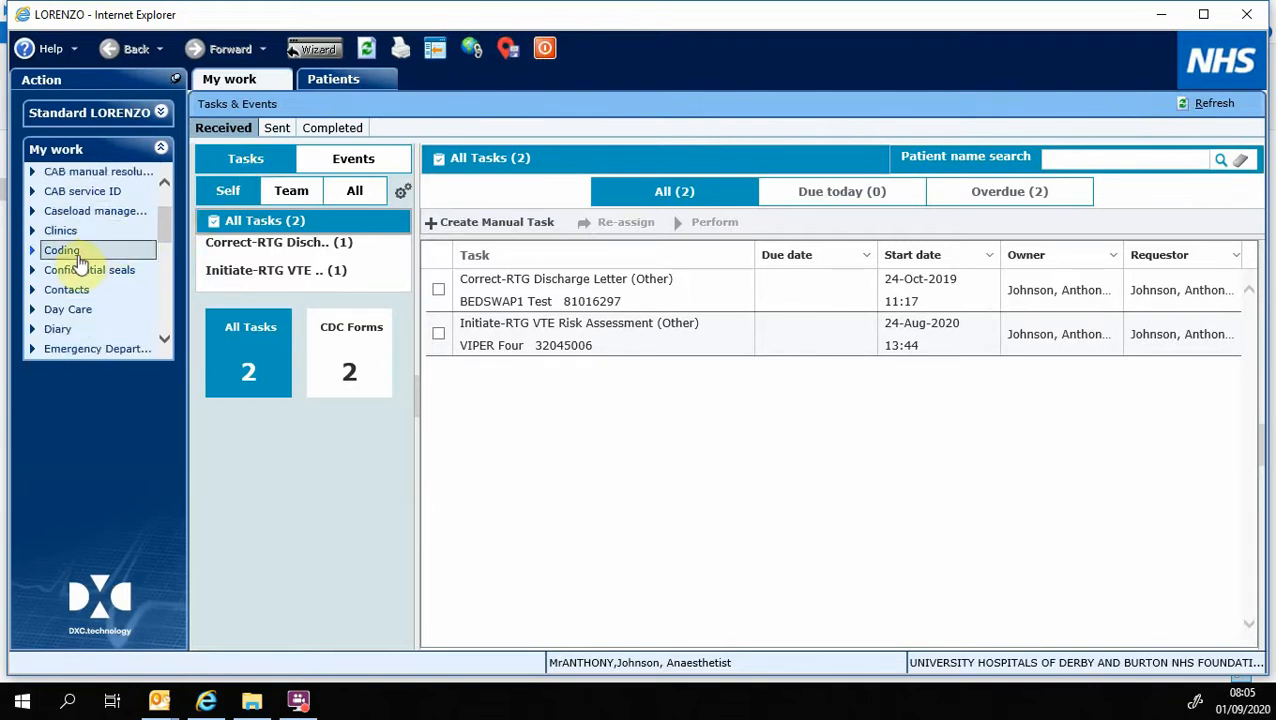
{"action": "left_click", "coordinate": [77, 252]}
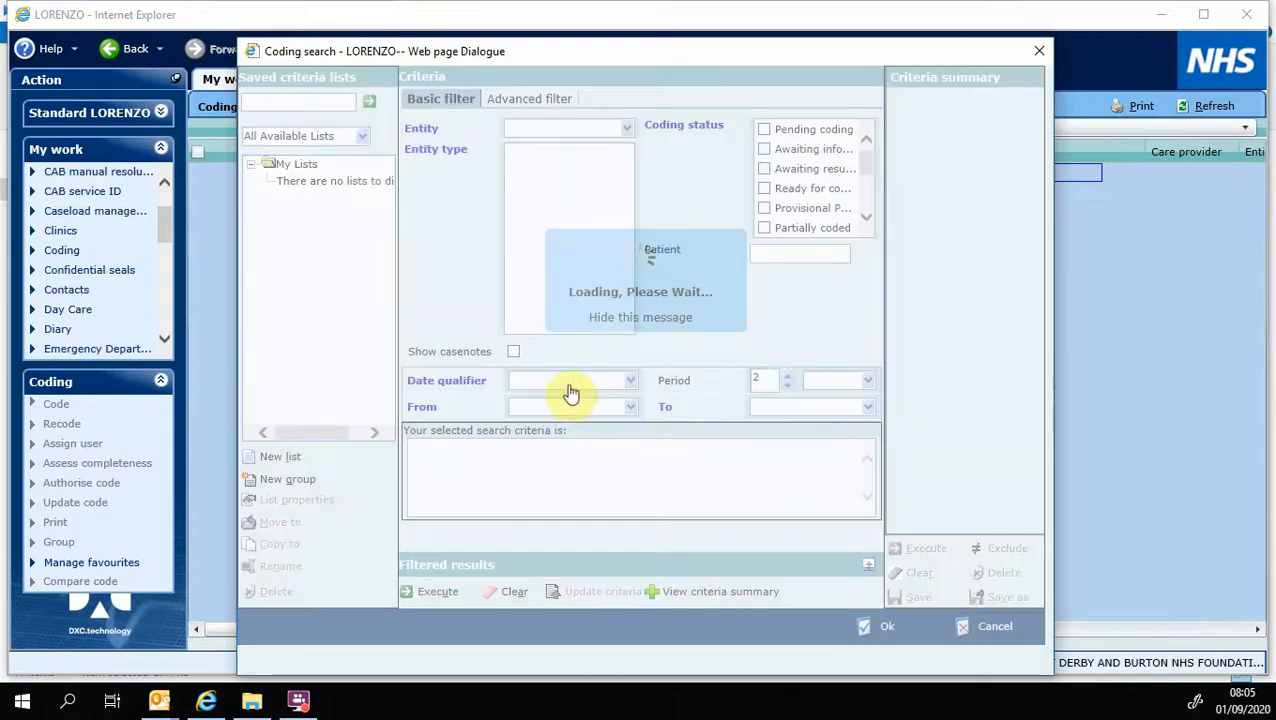
{"action": "left_click", "coordinate": [970, 624]}
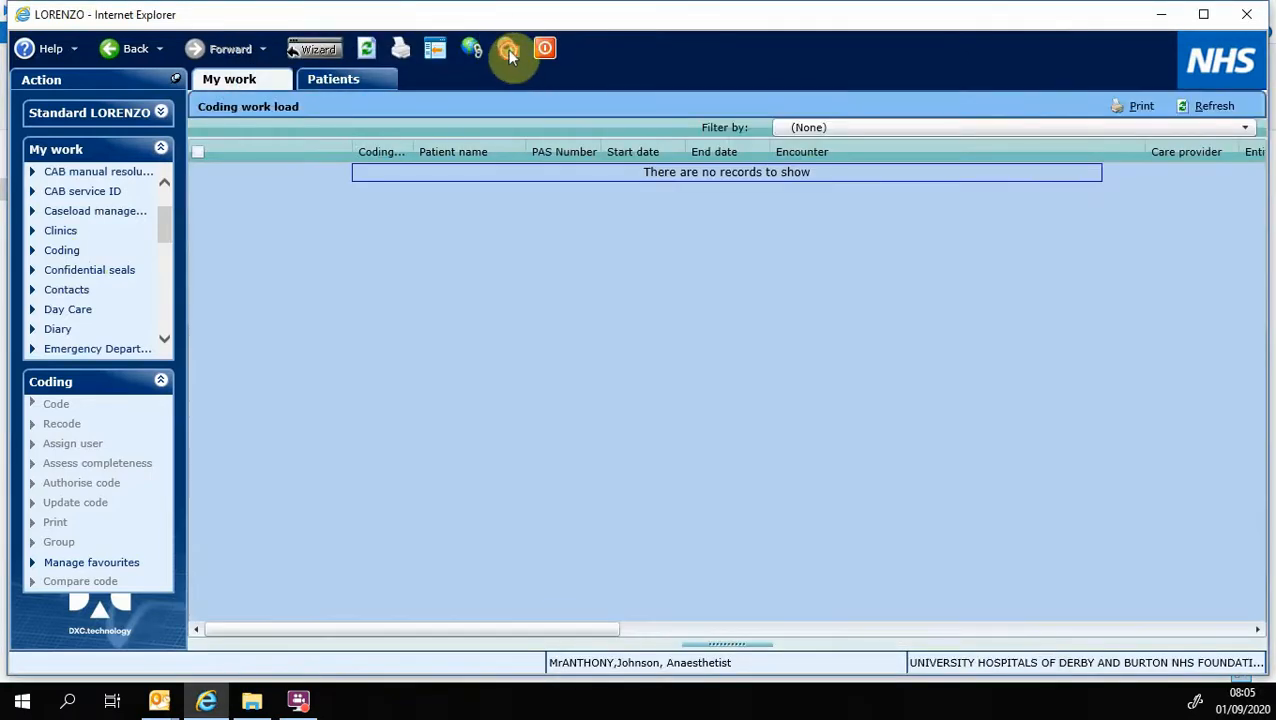
View the Emergency Department white board and the Inpatient wards view as further startup page candidates.
{"action": "left_click", "coordinate": [128, 348]}
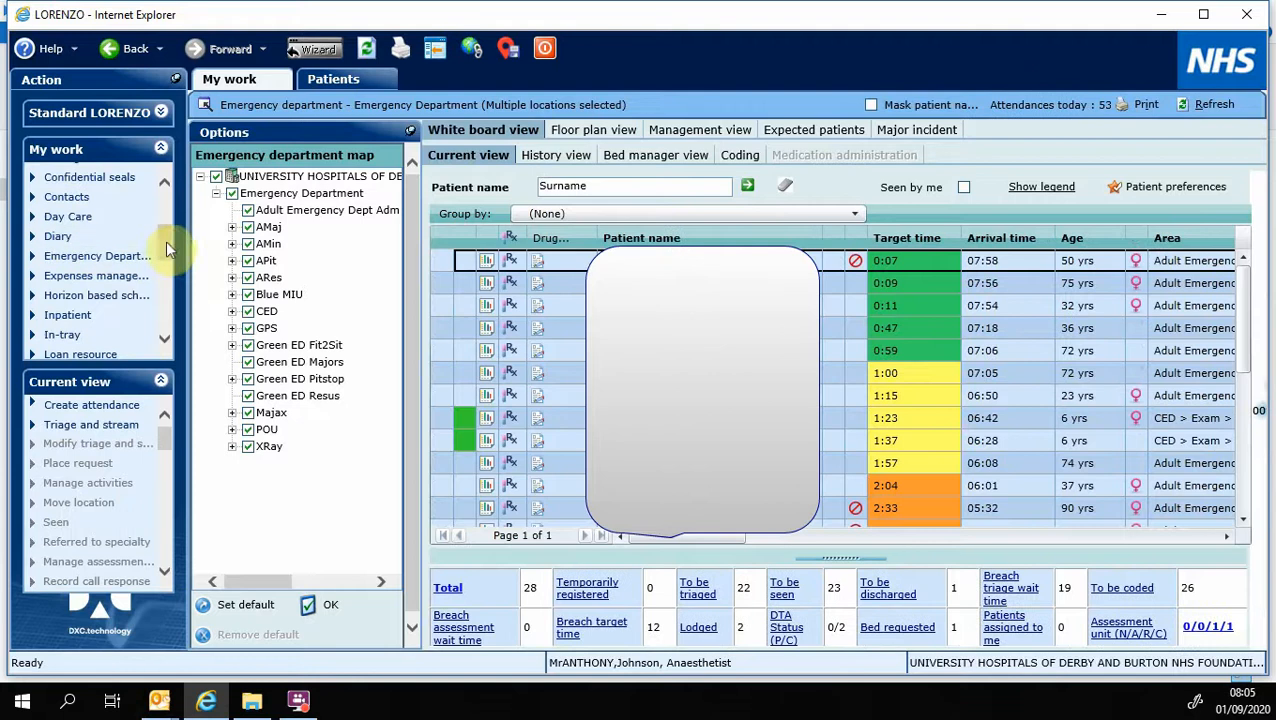
{"action": "left_click_drag", "start_coordinate": [167, 244], "coordinate": [167, 253]}
{"action": "left_click", "coordinate": [75, 272]}
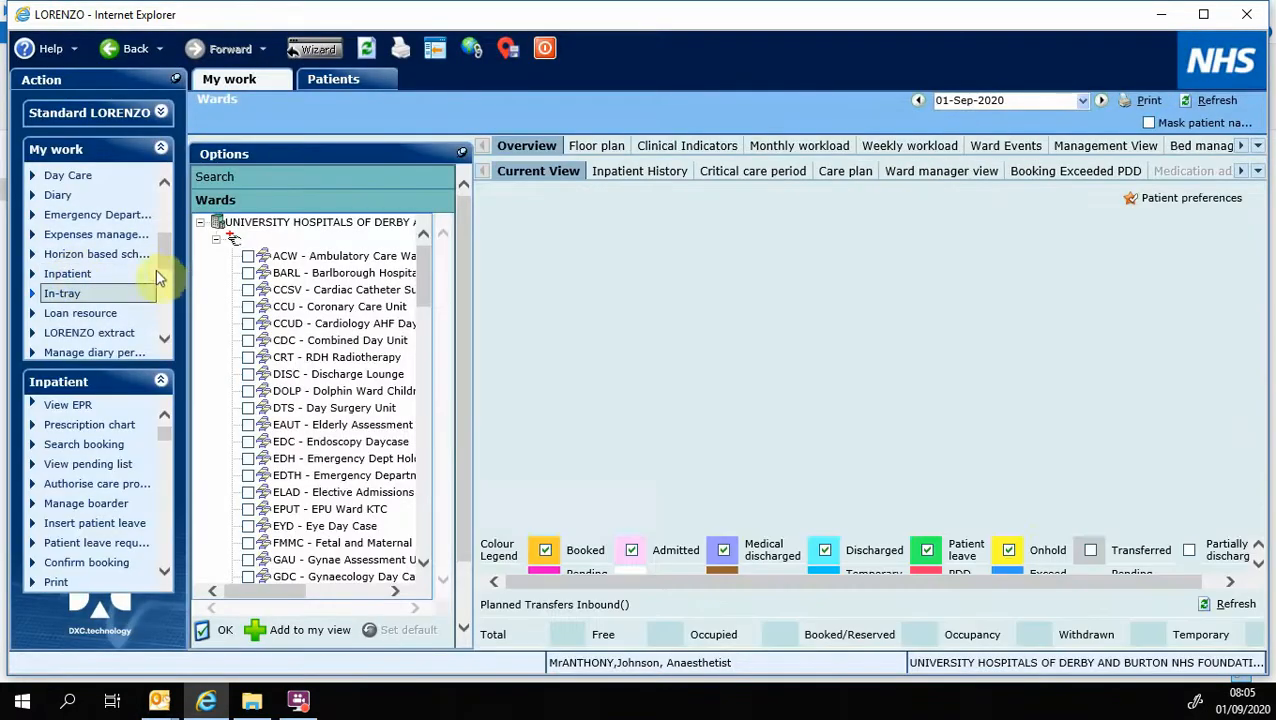
{"action": "left_click_drag", "start_coordinate": [171, 251], "coordinate": [173, 204]}
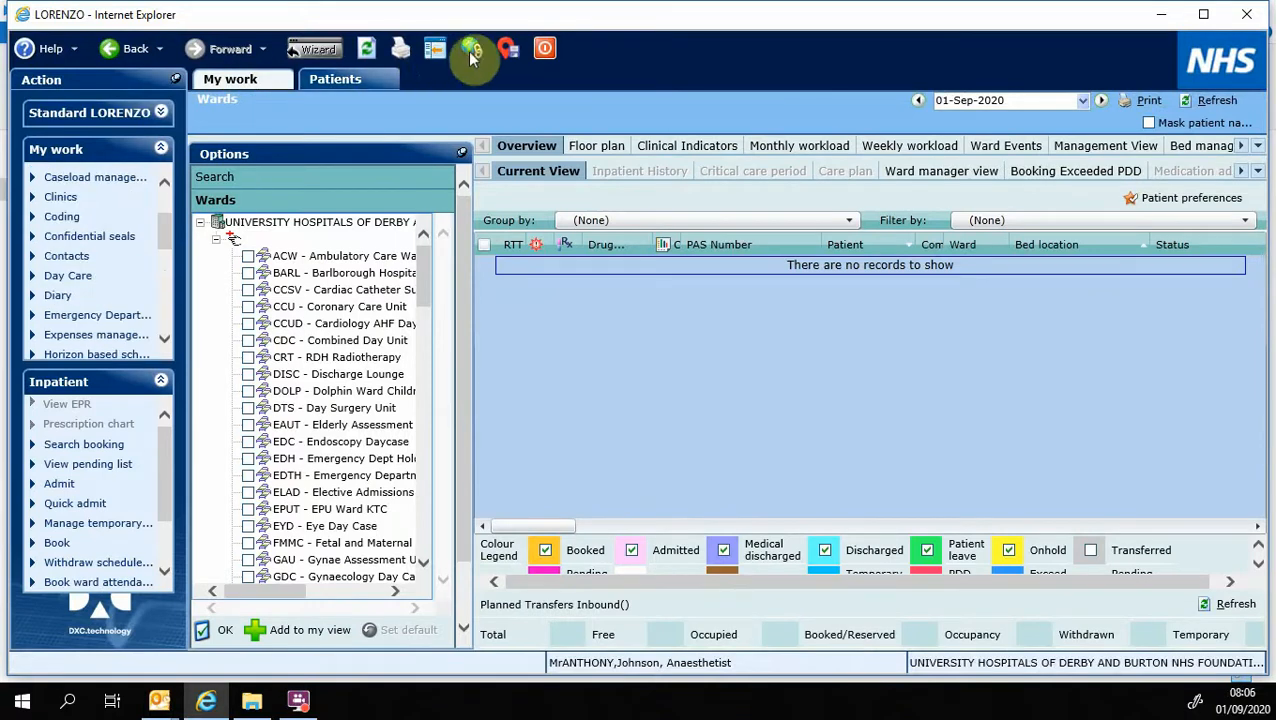